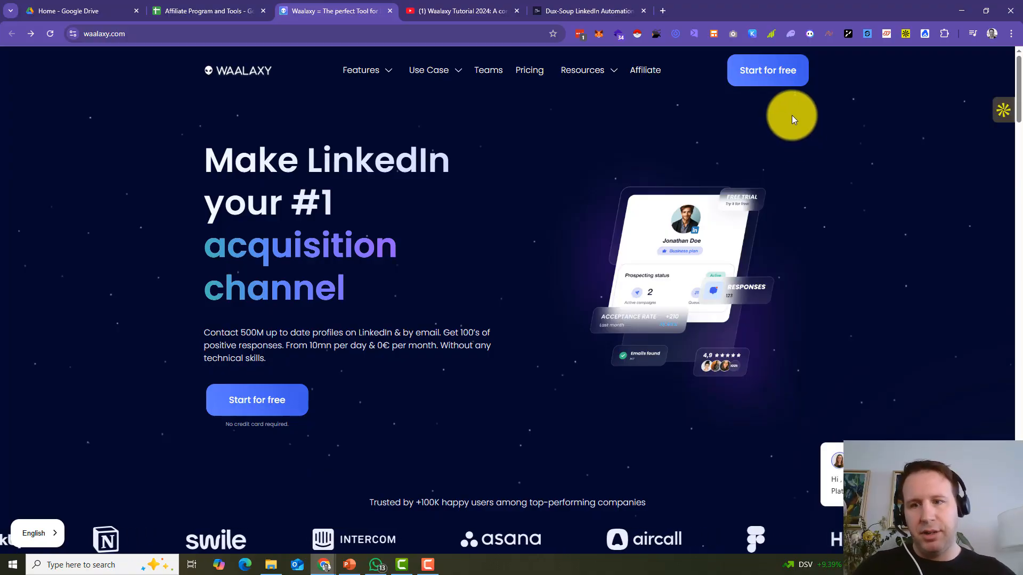
- Start the free Waalaxy sign-up, sign in with LinkedIn and allow Waalaxy access to the LinkedIn account
click(786, 83)
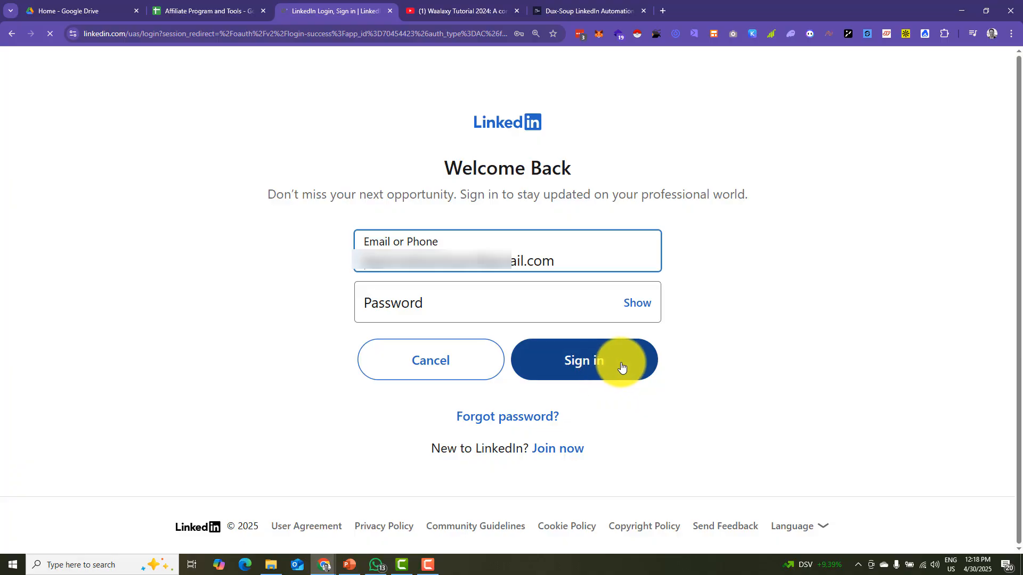
click(618, 372)
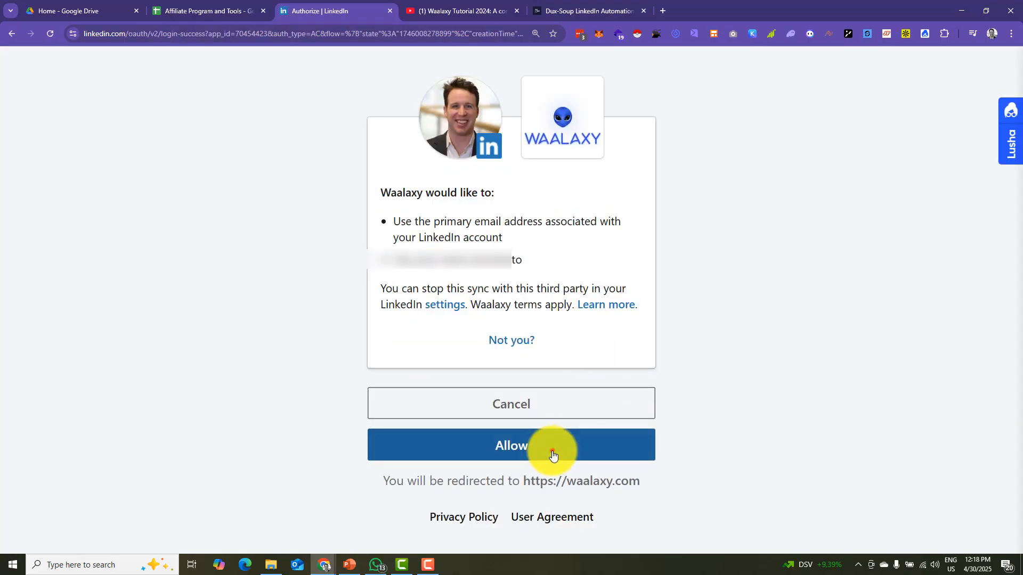
click(552, 454)
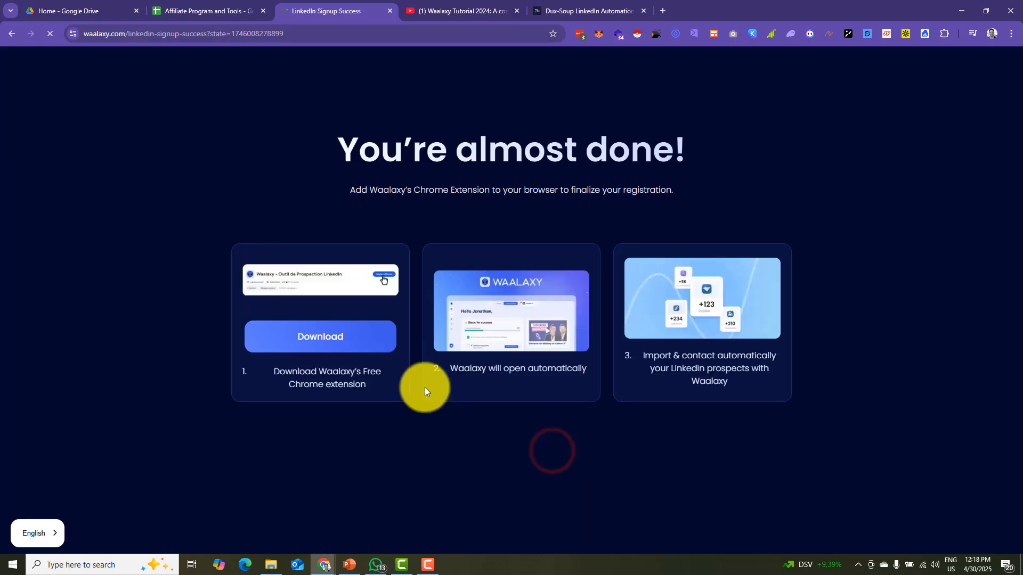
- Download the Waalaxy Chrome extension and add it to the browser from the Chrome Web Store
click(340, 347)
click(742, 129)
click(556, 189)
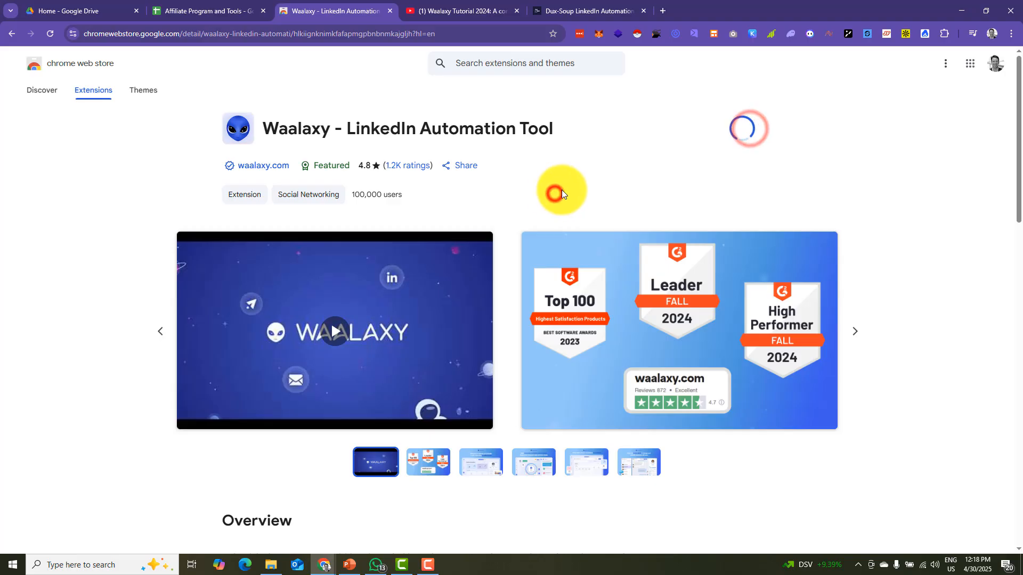
click(943, 33)
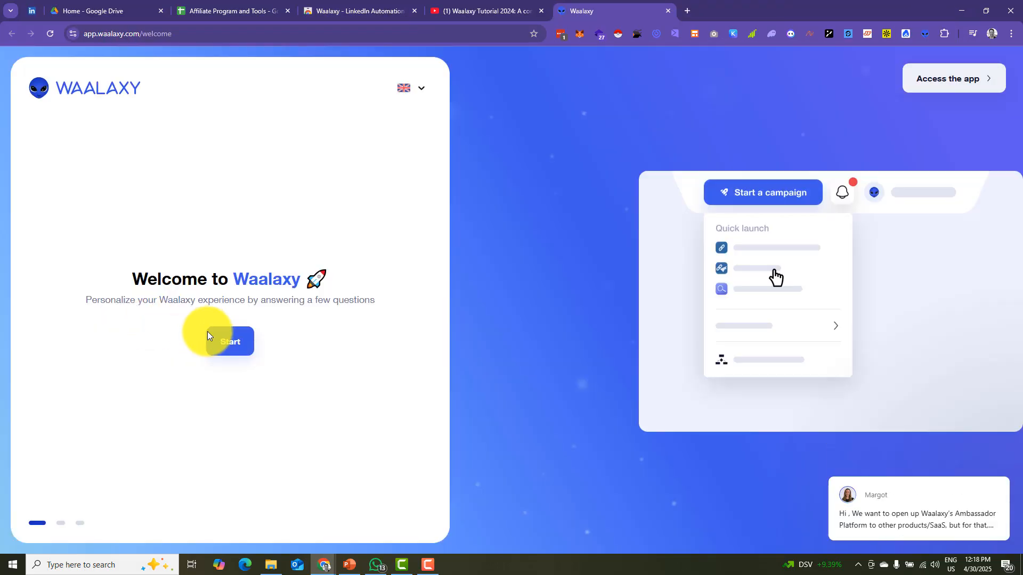
- Start the welcome questionnaire, setting the role to Other and the primary objective to "Discover the tool and test features"
click(231, 347)
click(205, 278)
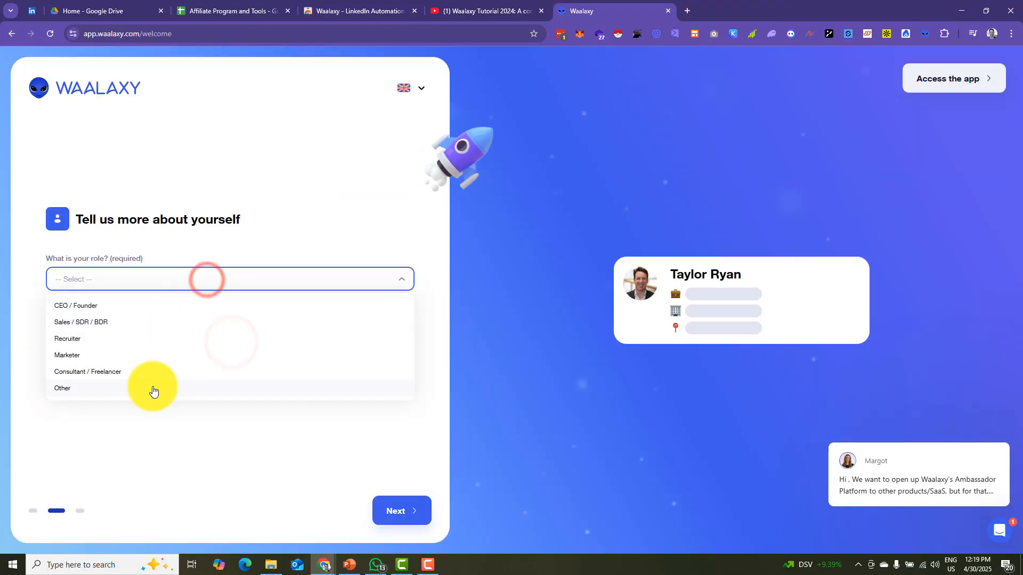
click(152, 388)
click(161, 328)
click(149, 354)
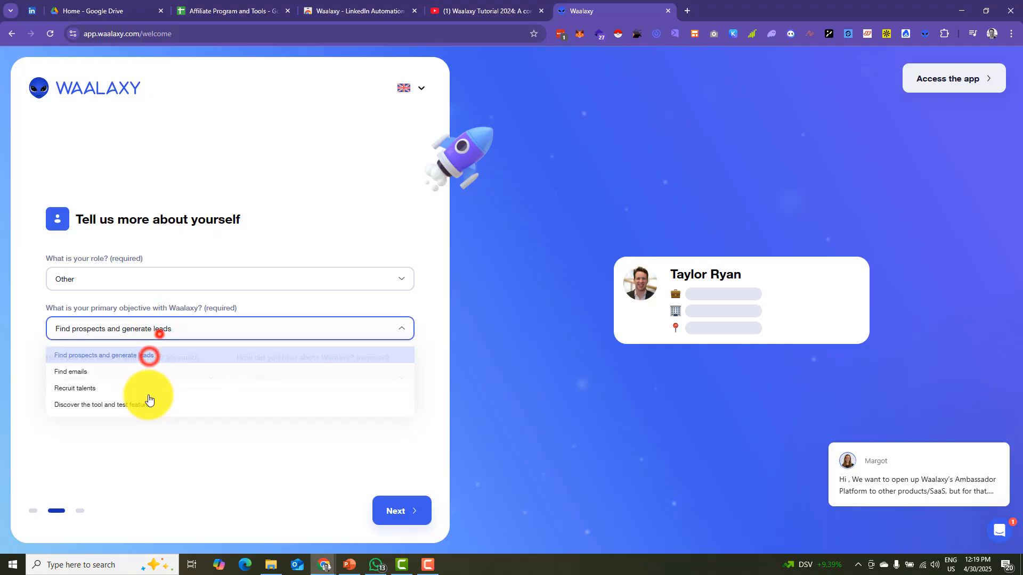
click(149, 405)
- Answer "I am using another tool" for similar tools and Google search for how Waalaxy was found, and submit the questionnaire
click(156, 374)
click(133, 406)
click(320, 379)
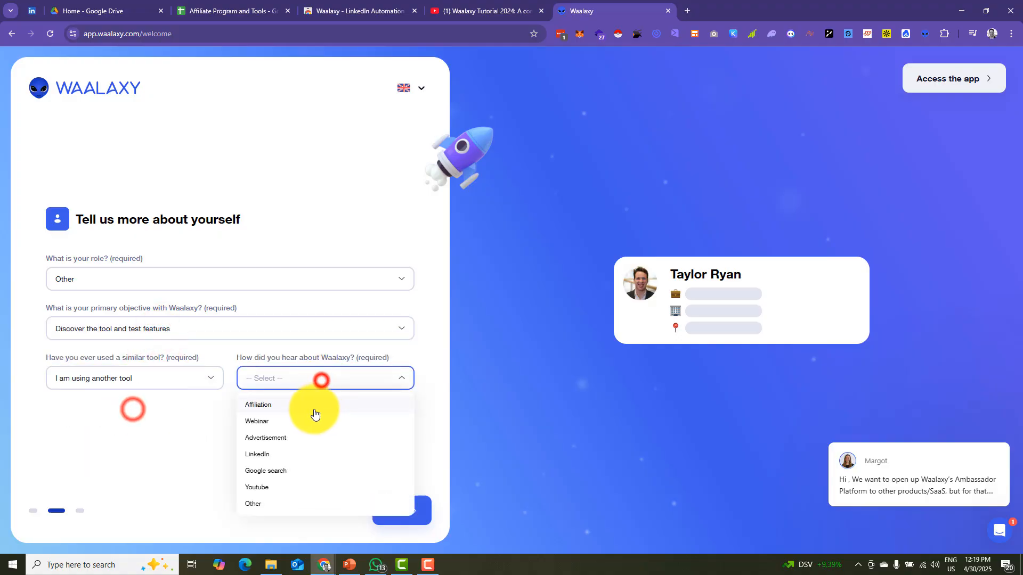
click(286, 469)
click(388, 495)
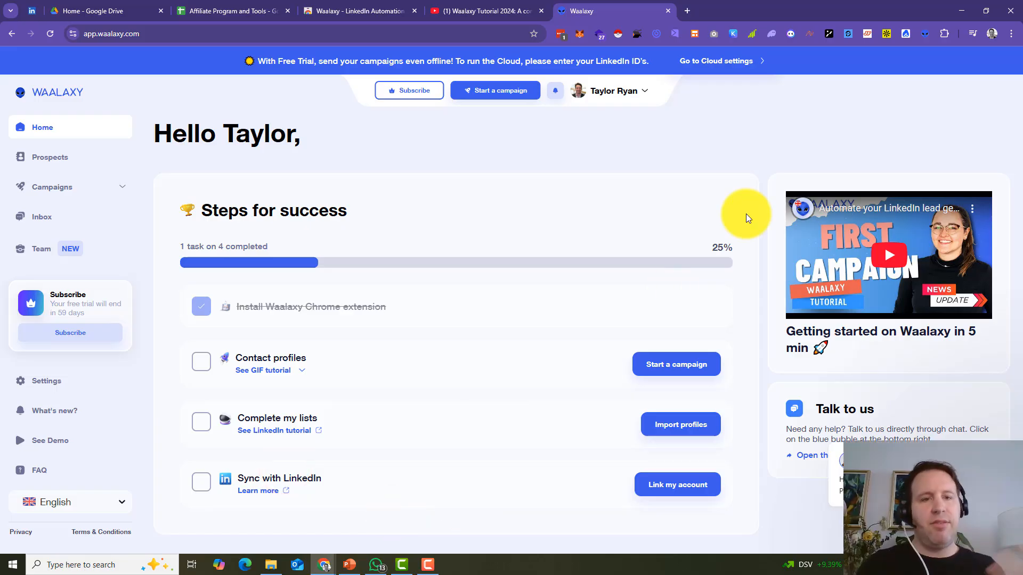
- Create an "Invitation + 2 messages" campaign named "Blockchain - Funded - Remote" with its prospects added from LinkedIn
click(664, 367)
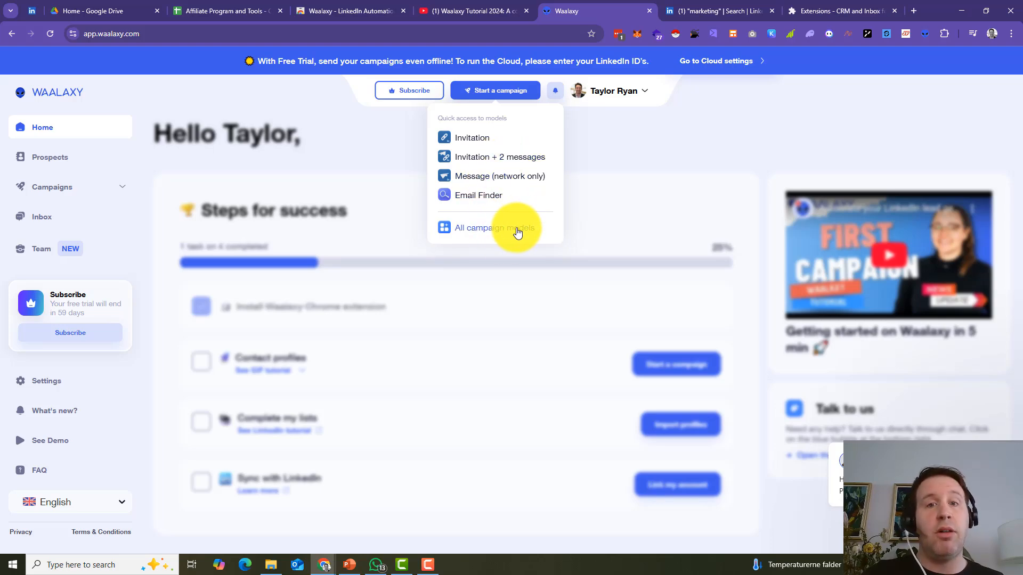
click(514, 160)
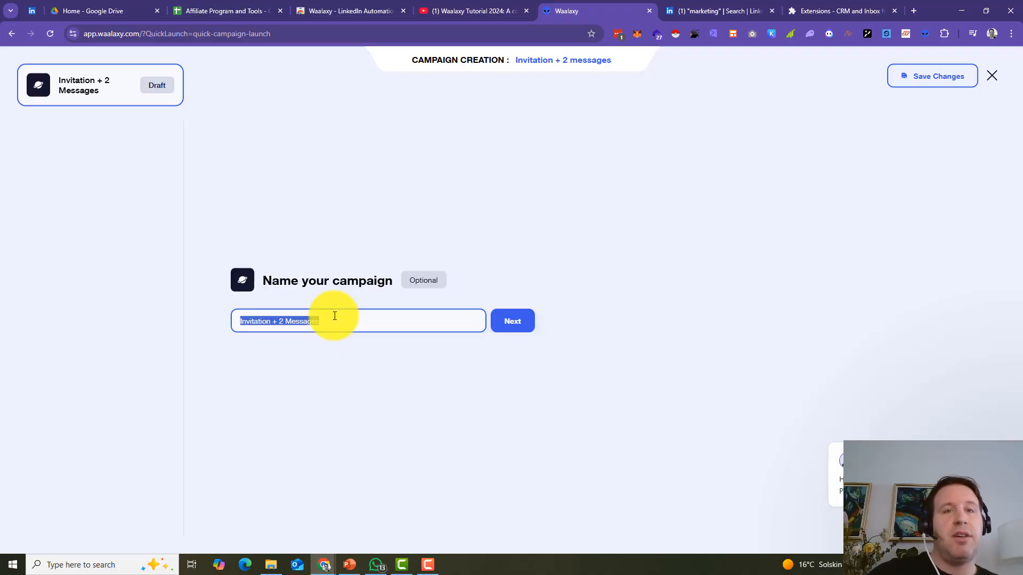
text(BLoc)
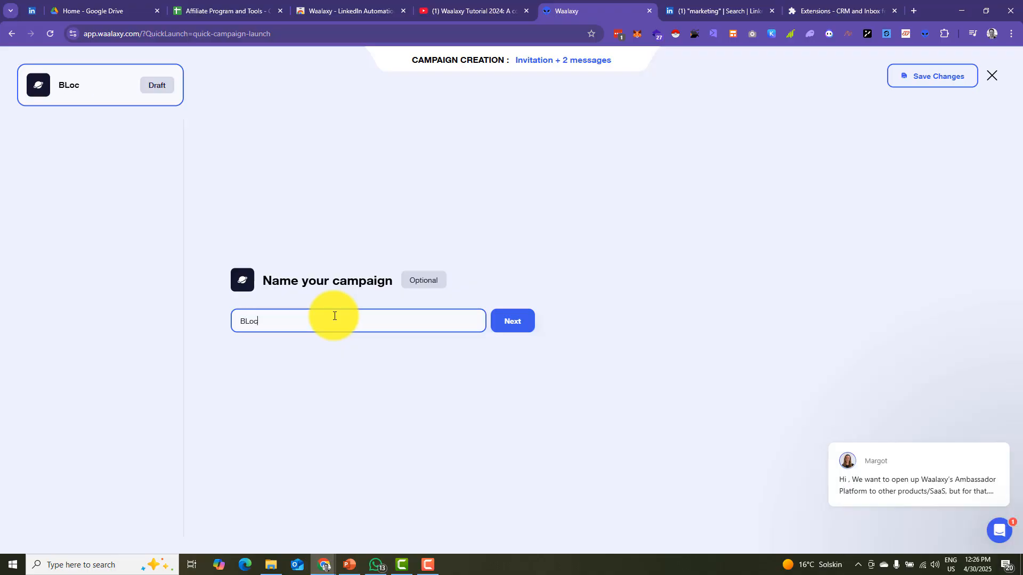
text(kchain - Funed)
key(BackSpace)
key(BackSpace)
text(ded - Remote)
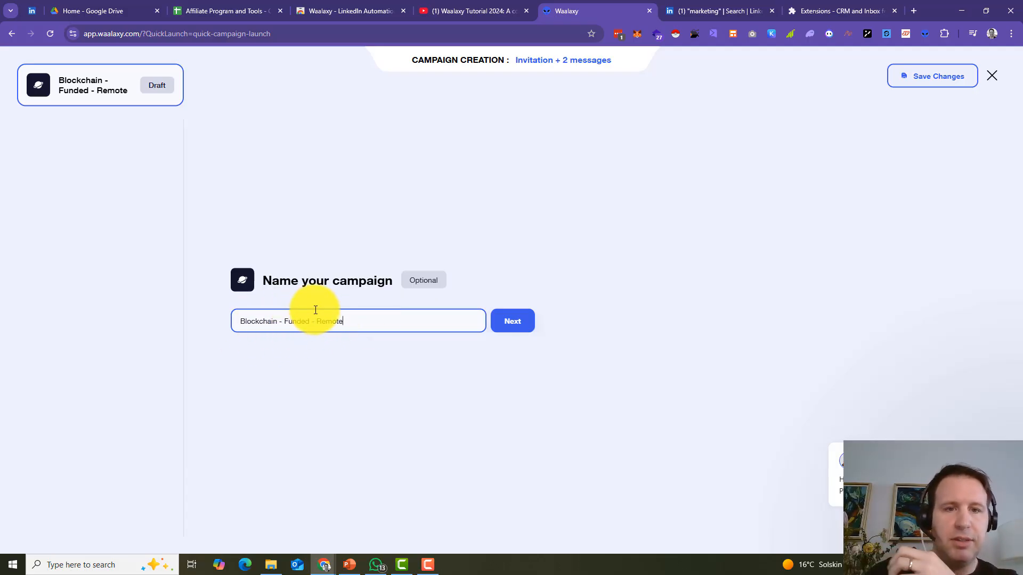
click(513, 328)
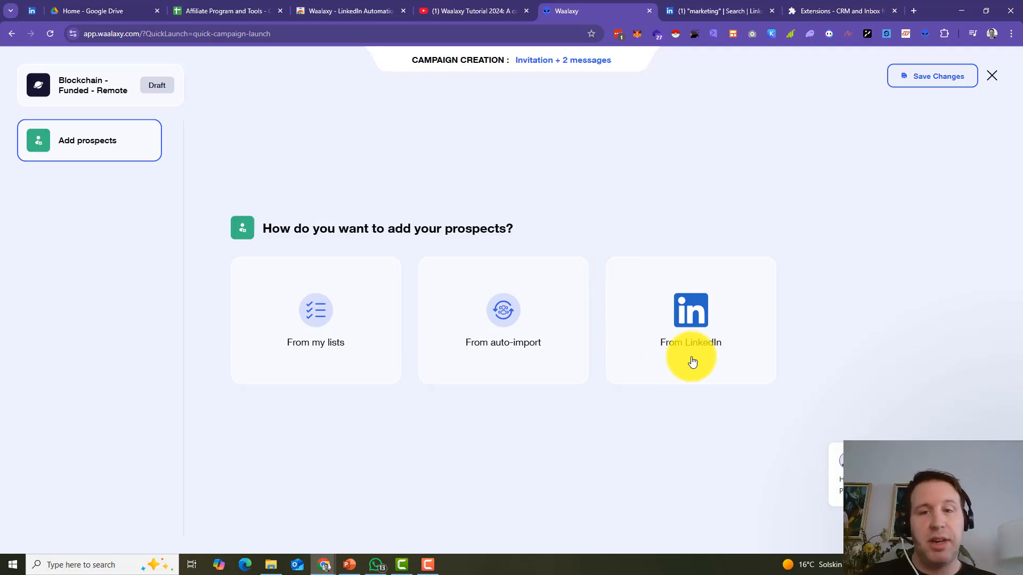
click(699, 341)
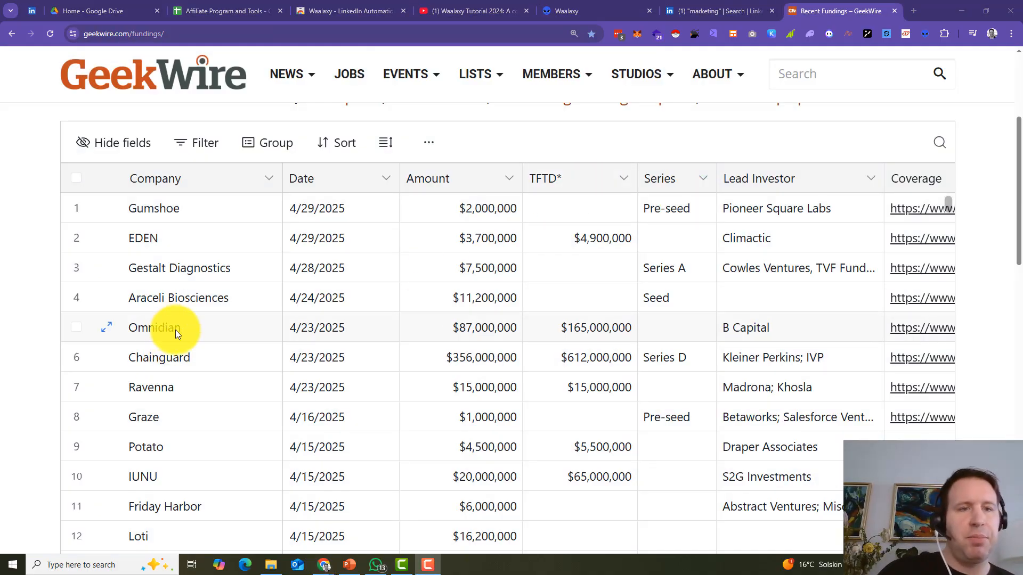
- Open the Omnidian record in the GeekWire fundings table and search Google for the company name
click(109, 326)
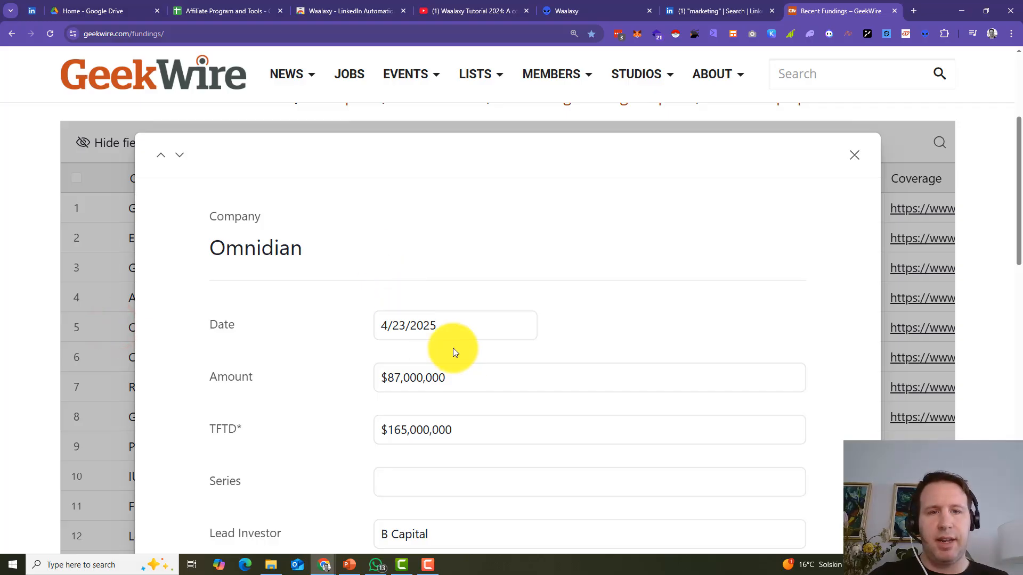
drag(306, 250, 194, 251)
right_click(274, 248)
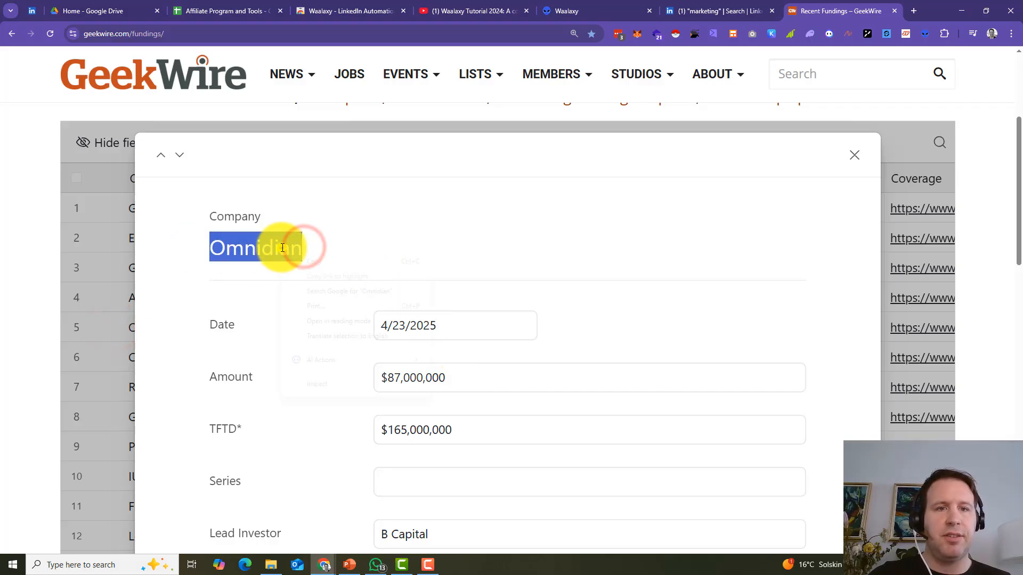
click(339, 289)
- Open Omnidian's LinkedIn company page from the search results and list its employees
scroll(187, 426, down, 5)
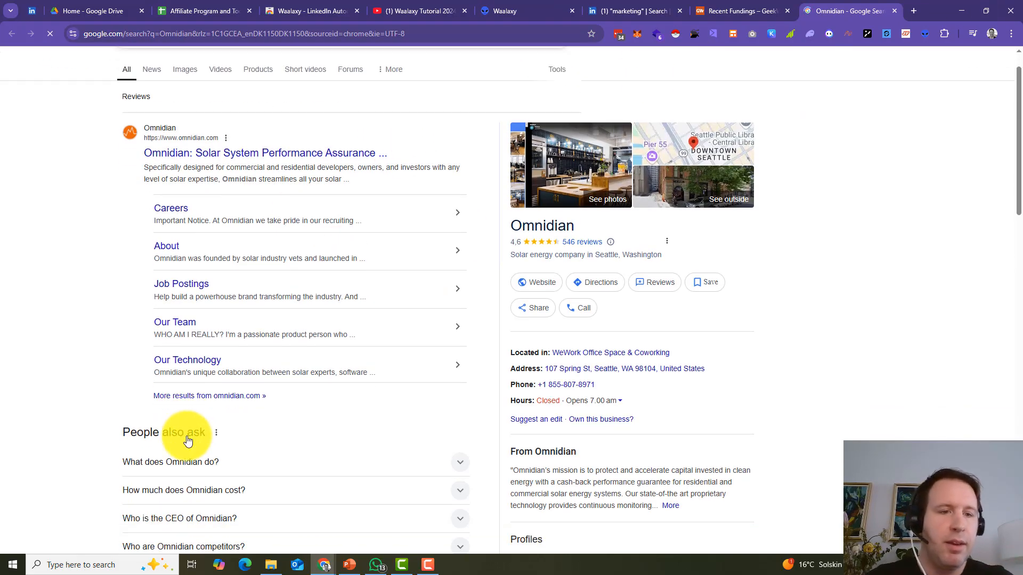
click(184, 415)
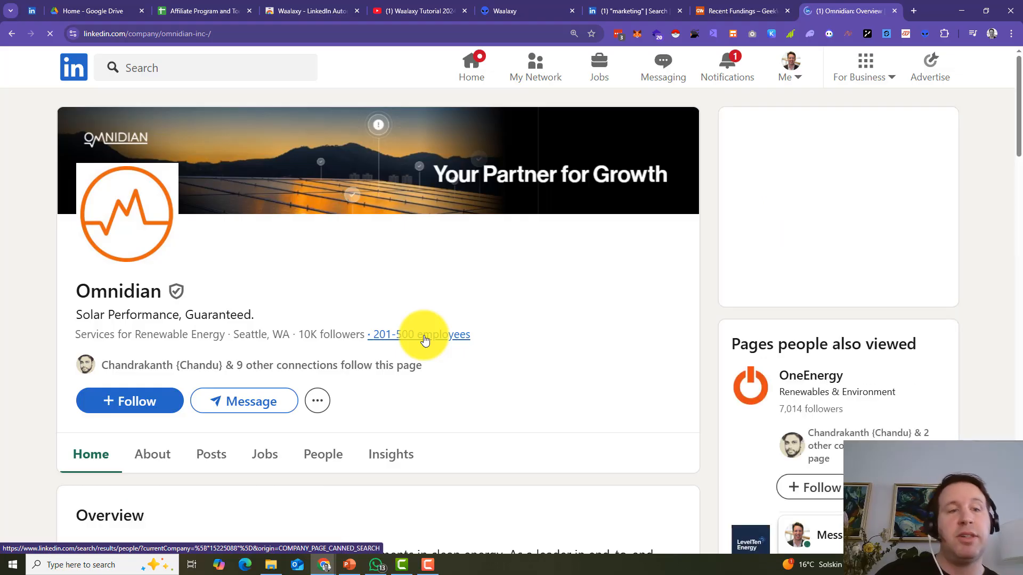
click(419, 334)
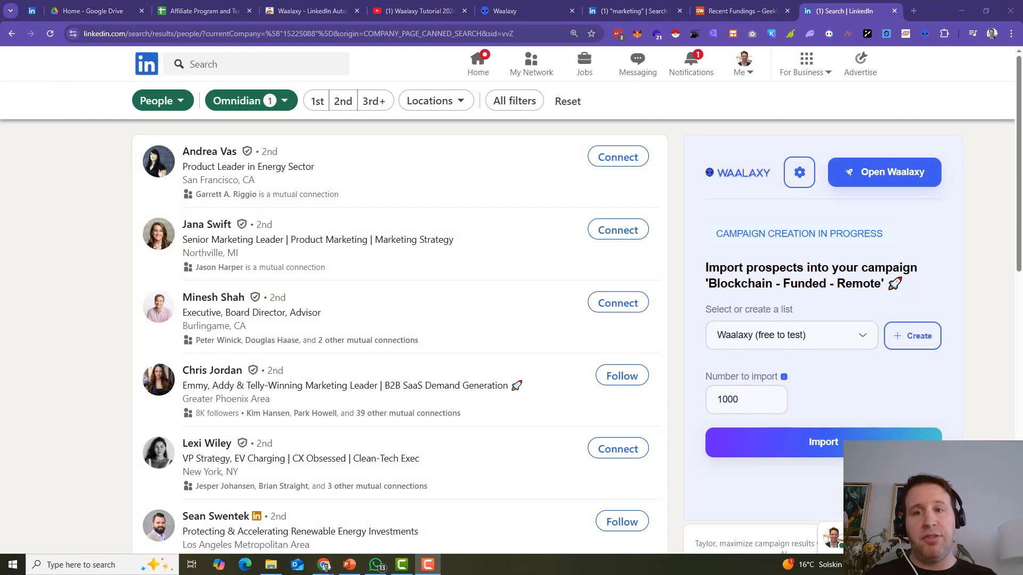
- Create a prospect list named "Blockchain - Funded - Remote" for the campaign import
click(806, 335)
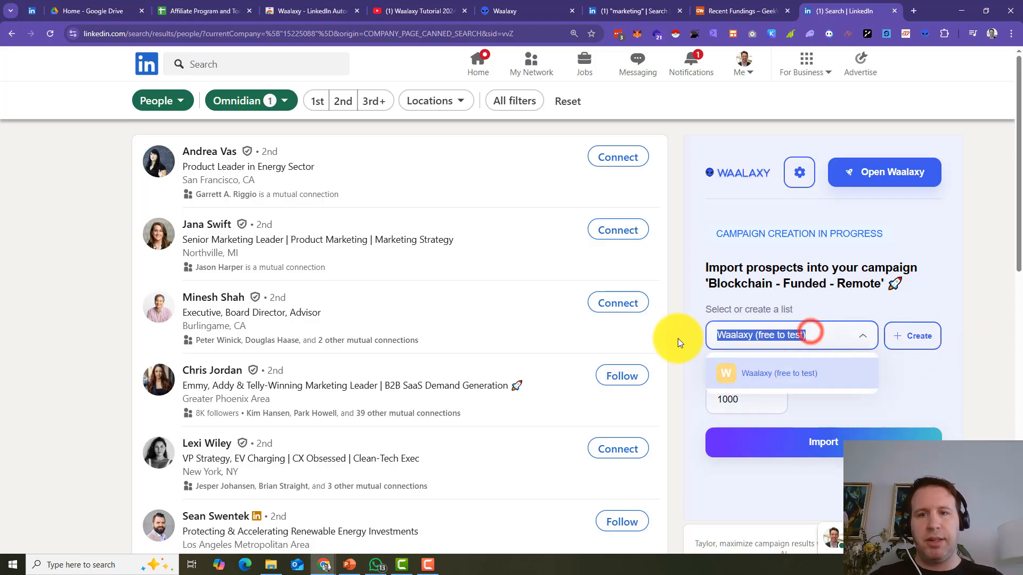
click(912, 335)
text(Blockchain - Funded - Remote)
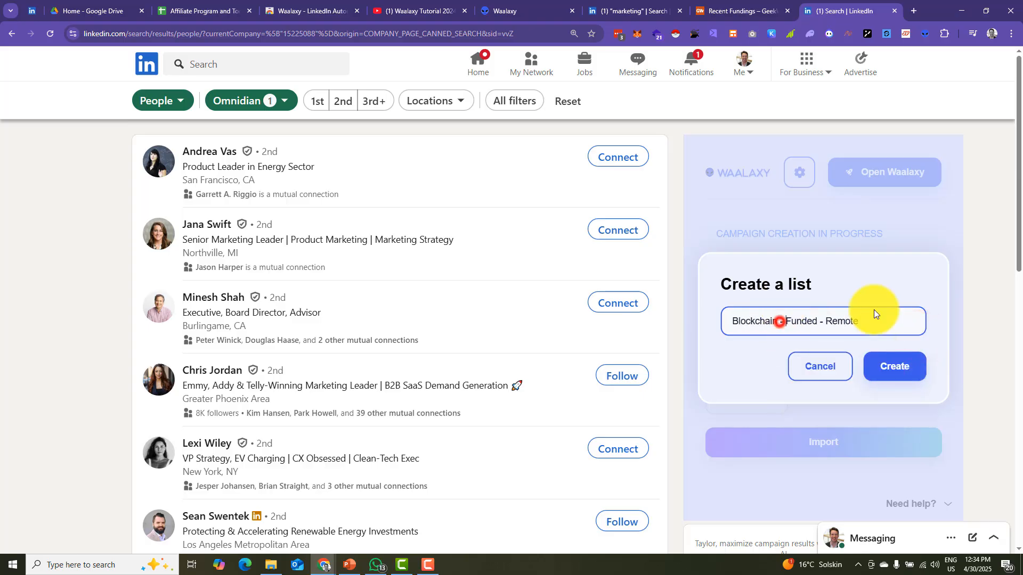
key(Return)
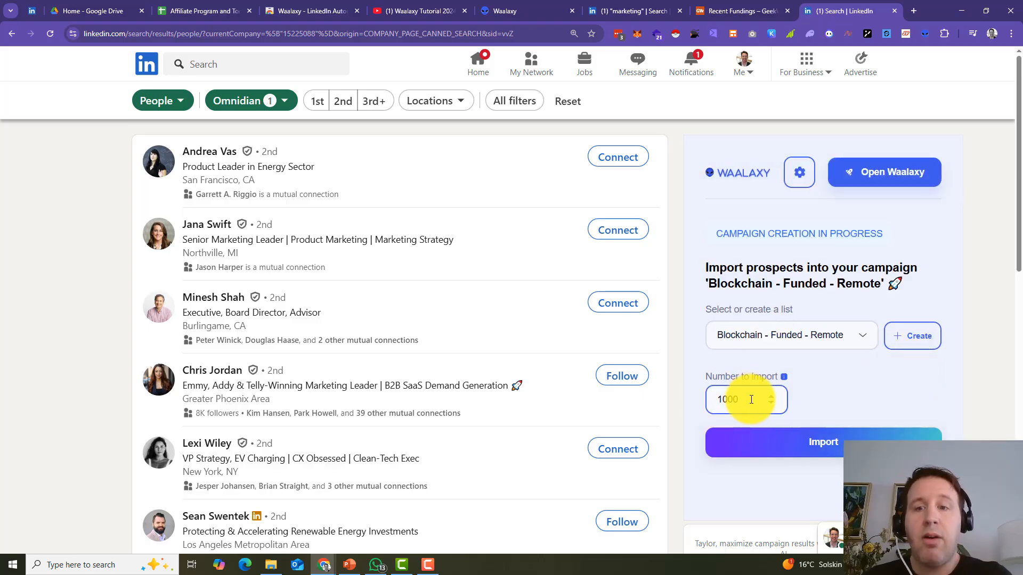
double_click(749, 399)
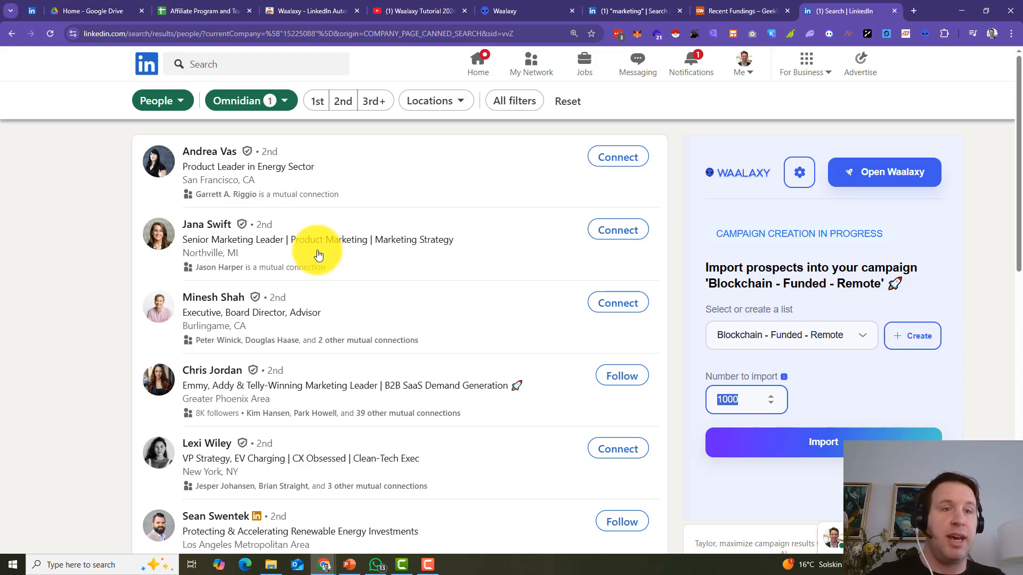
- Open the profiles of the board director and advisor, the EV charging strategy VP and the COO and co-founder in separate tabs
click(221, 299)
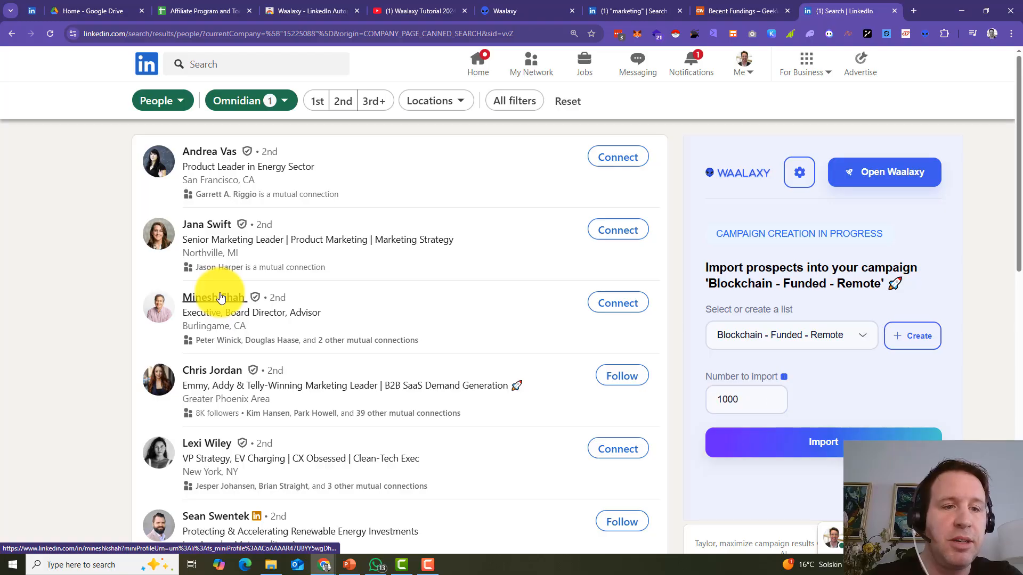
middle_click(221, 298)
scroll(224, 307, down, 3)
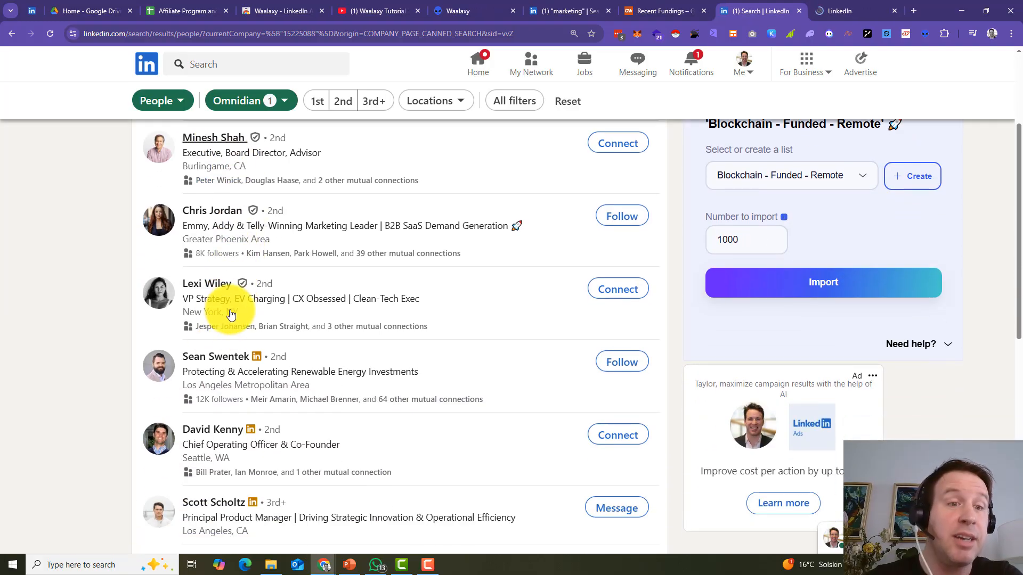
middle_click(218, 287)
scroll(215, 320, down, 2)
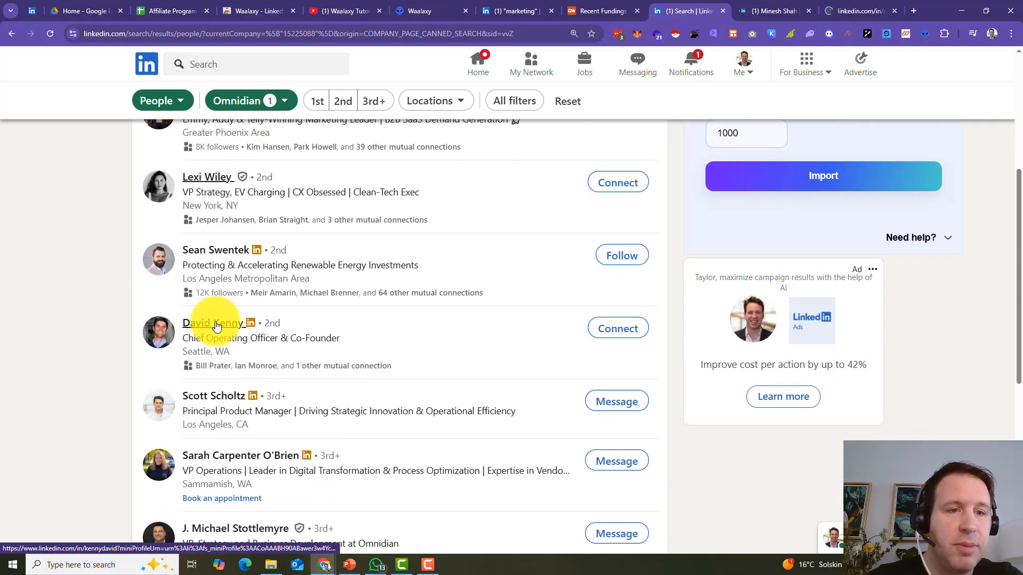
middle_click(217, 326)
- Import each of the three opened Omnidian profiles into the "Blockchain - Funded - Remote" list
key(ctrl+Tab)
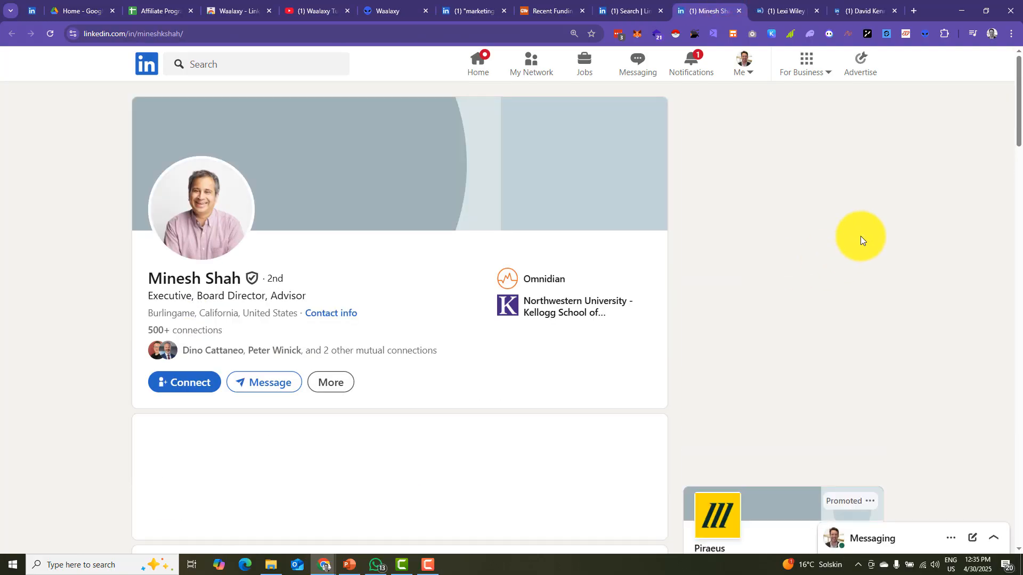
click(804, 409)
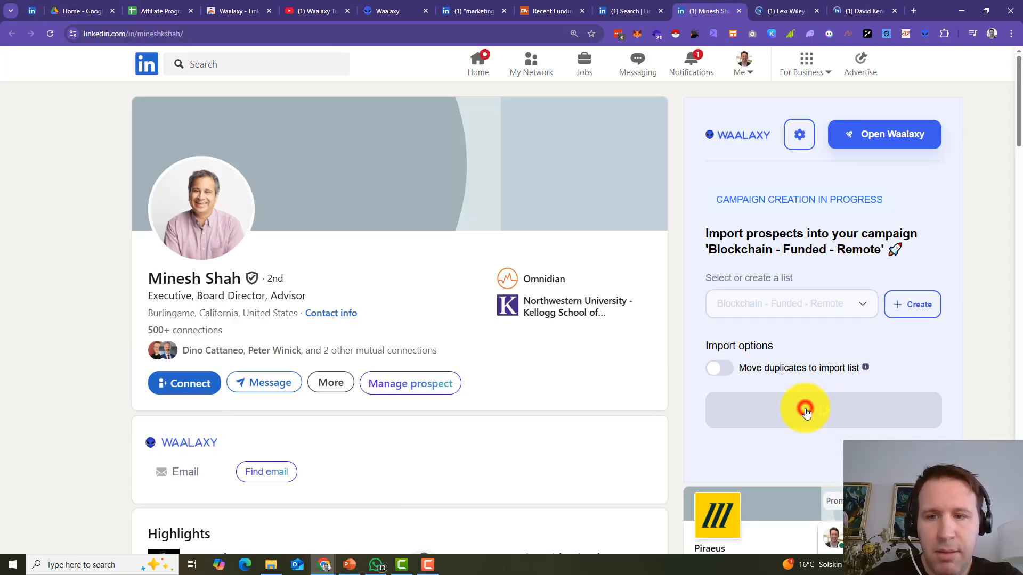
click(789, 8)
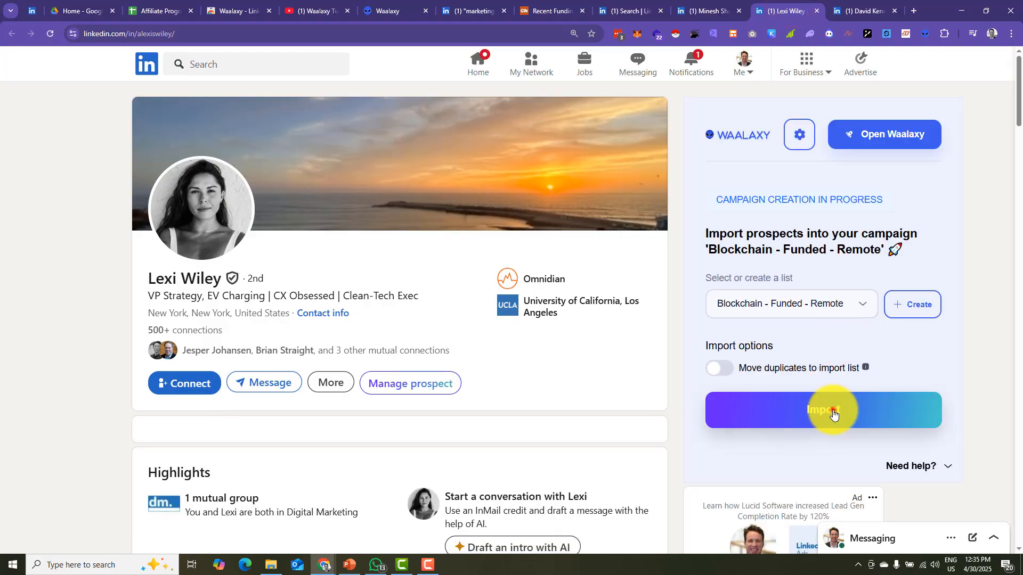
click(832, 413)
key(ctrl+Tab)
click(840, 408)
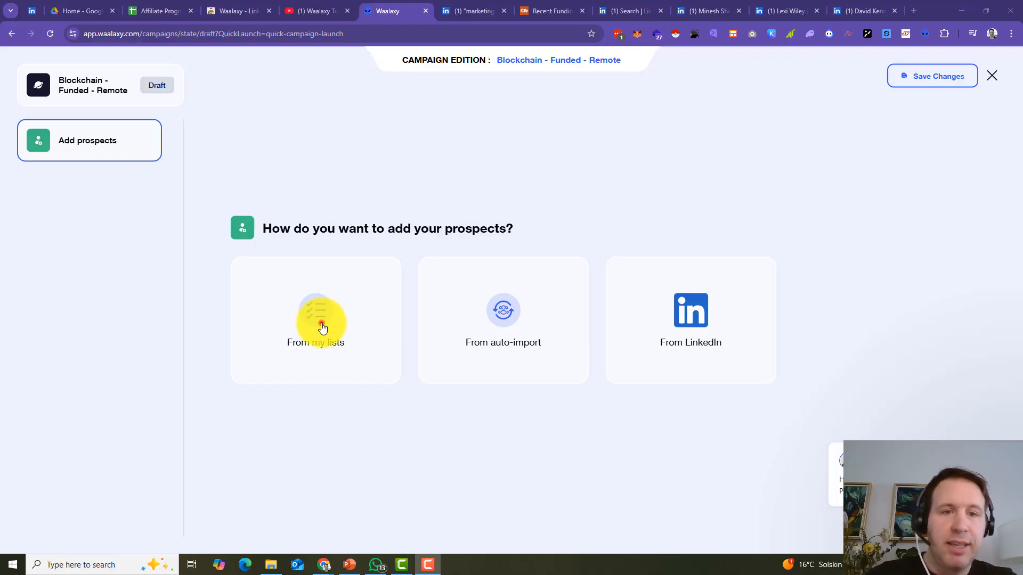
- Add all prospects from the "Blockchain - Funded - Remote" list to the campaign and choose to add a note to the invitation
click(323, 327)
click(344, 300)
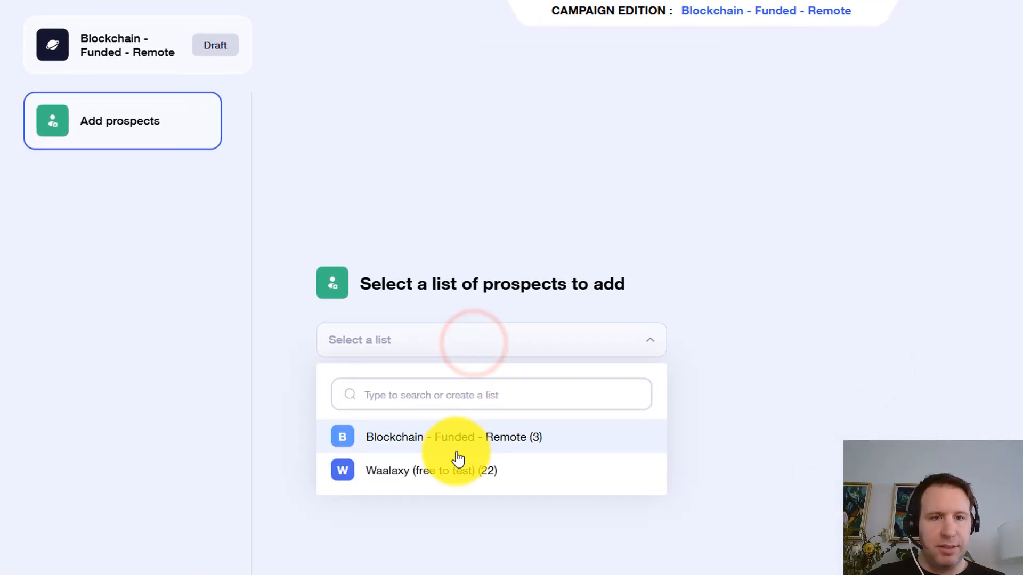
click(478, 435)
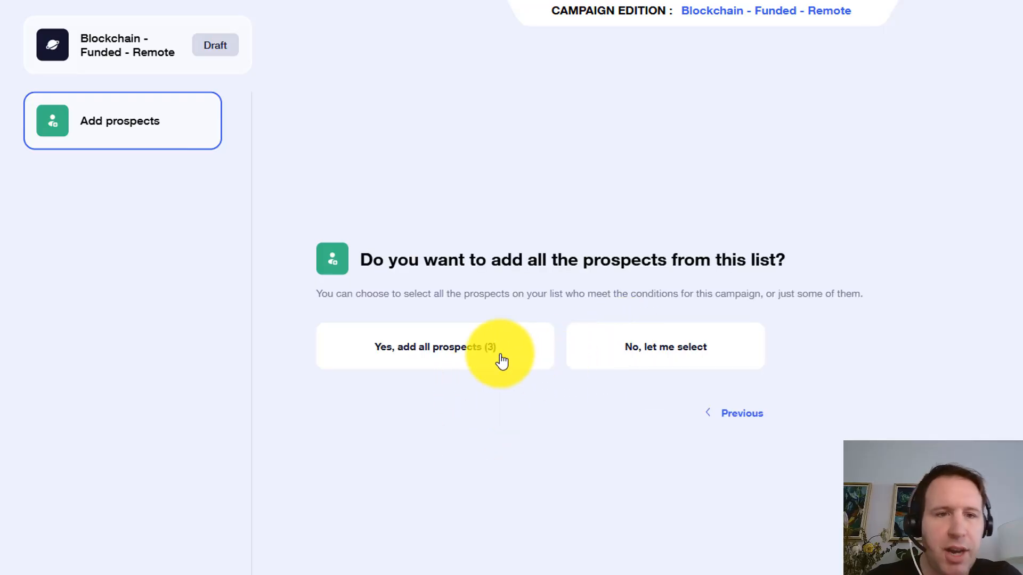
click(467, 364)
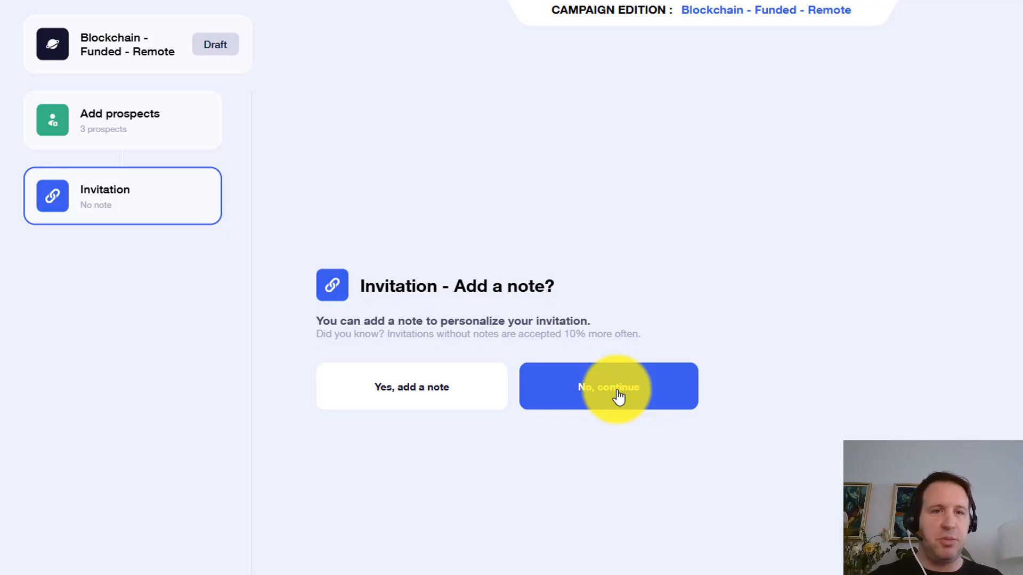
click(389, 395)
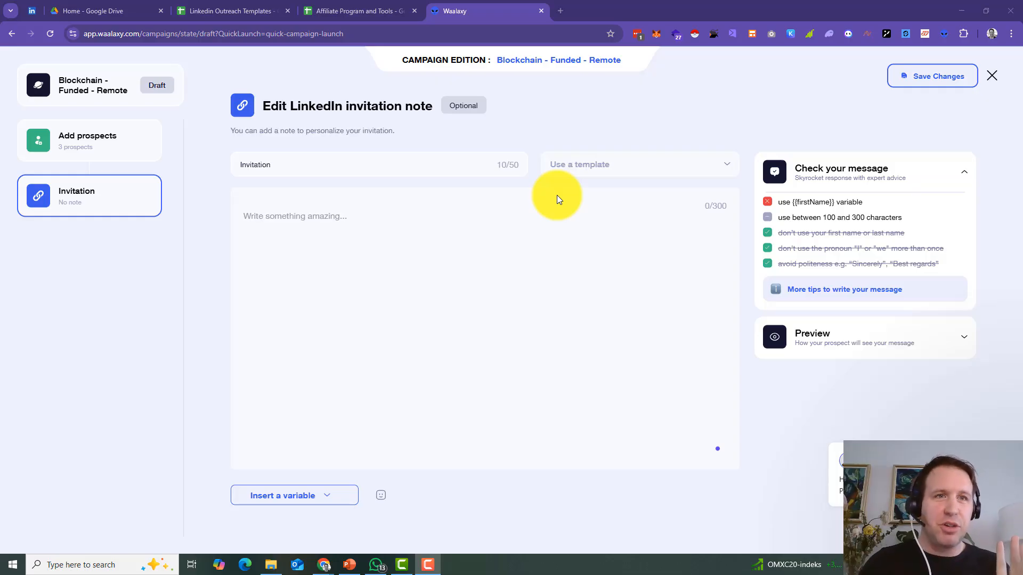
- Open the last-listed Linkedin Connection Templates document from the project resources in the Linkedin Outreach Templates sheet
click(238, 9)
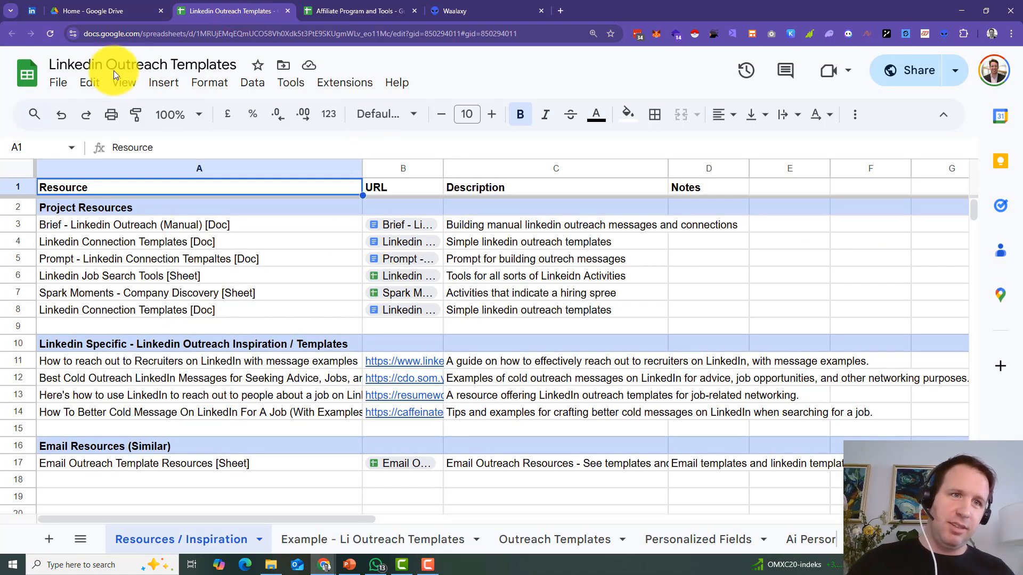
click(402, 313)
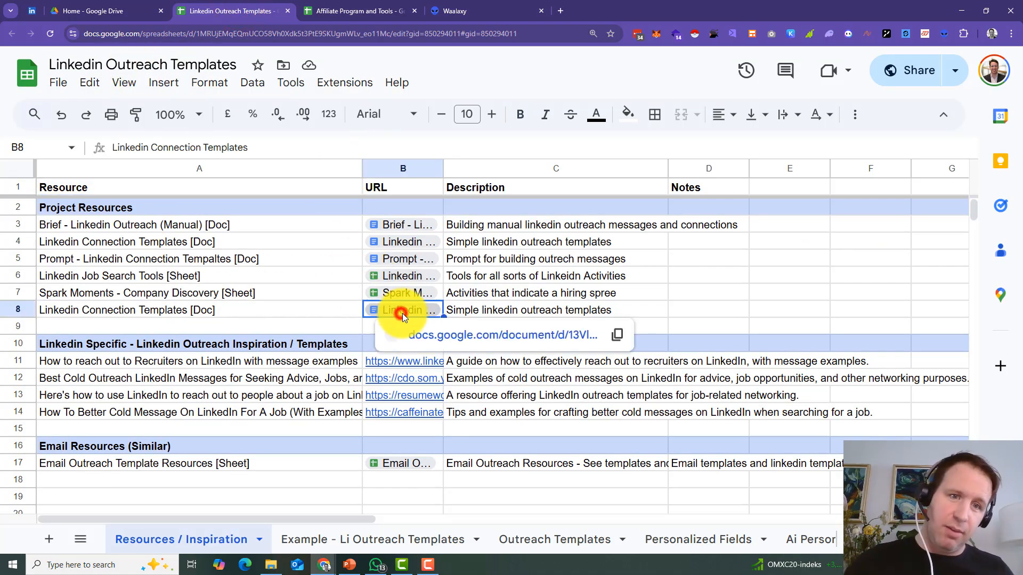
click(431, 331)
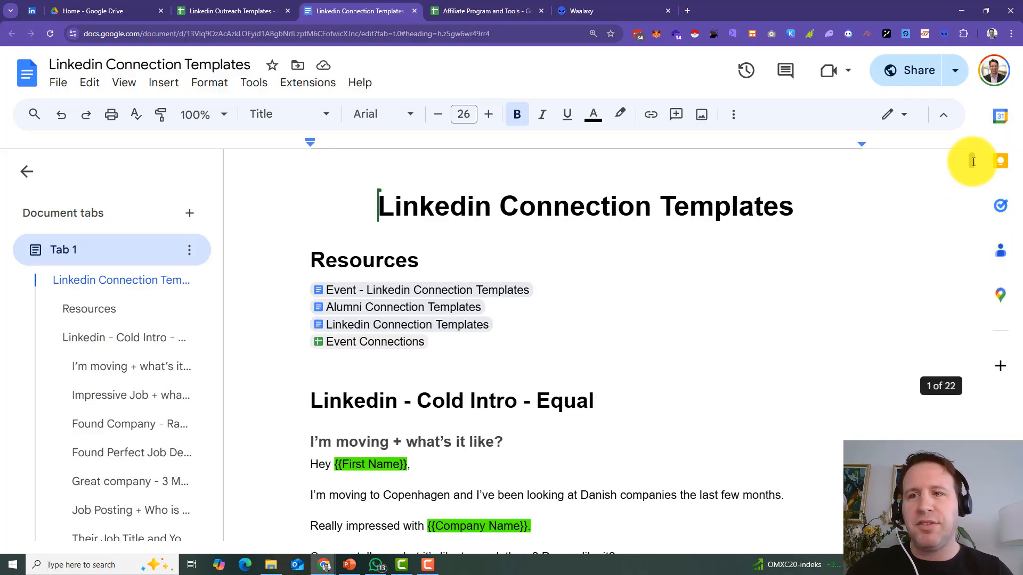
- Search the templates document for "fundi" to find the "Funding - Congrats" message
drag(973, 162, 978, 449)
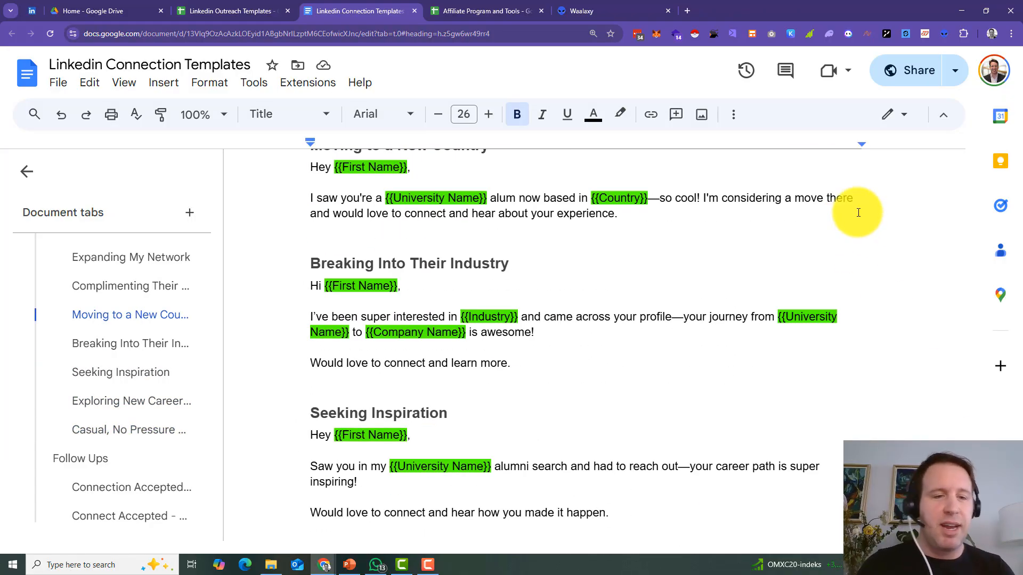
key(ctrl+f)
text(fundi)
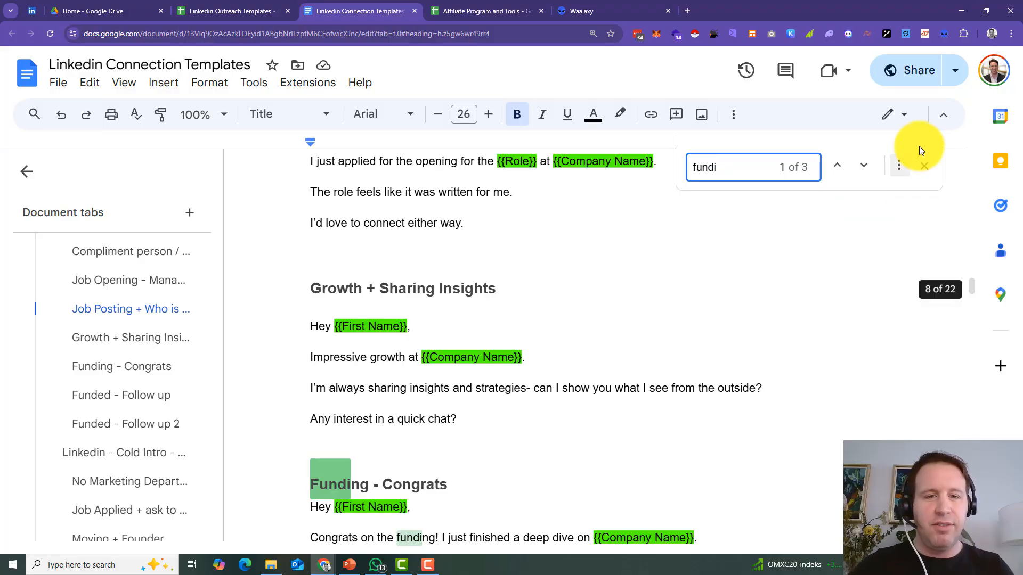
scroll(628, 273, down, 5)
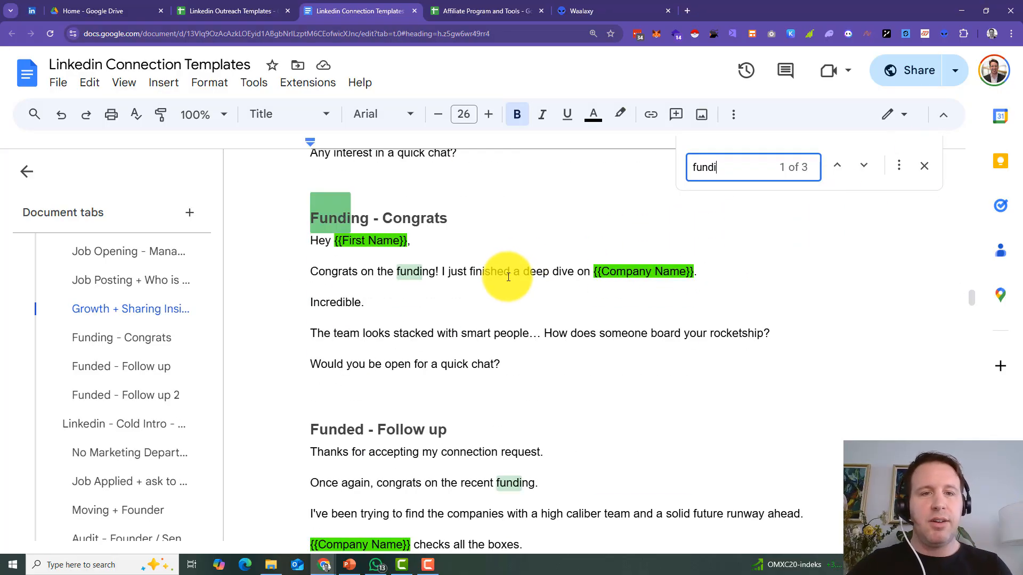
- Copy the full "Funding - Congrats" message text and paste it into the LinkedIn invitation note in Waalaxy
drag(308, 244, 703, 360)
right_click(489, 270)
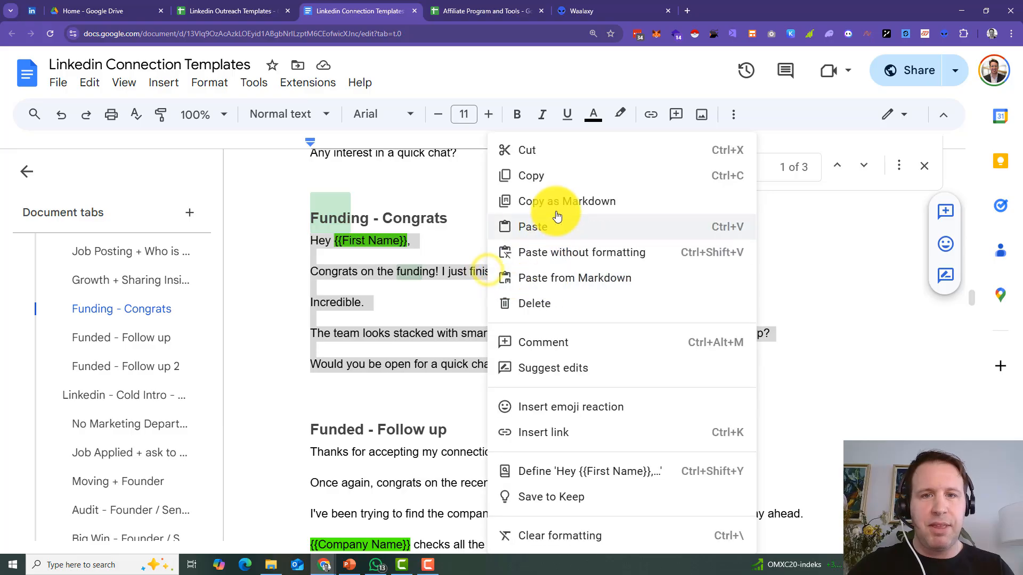
click(559, 173)
click(583, 10)
click(354, 221)
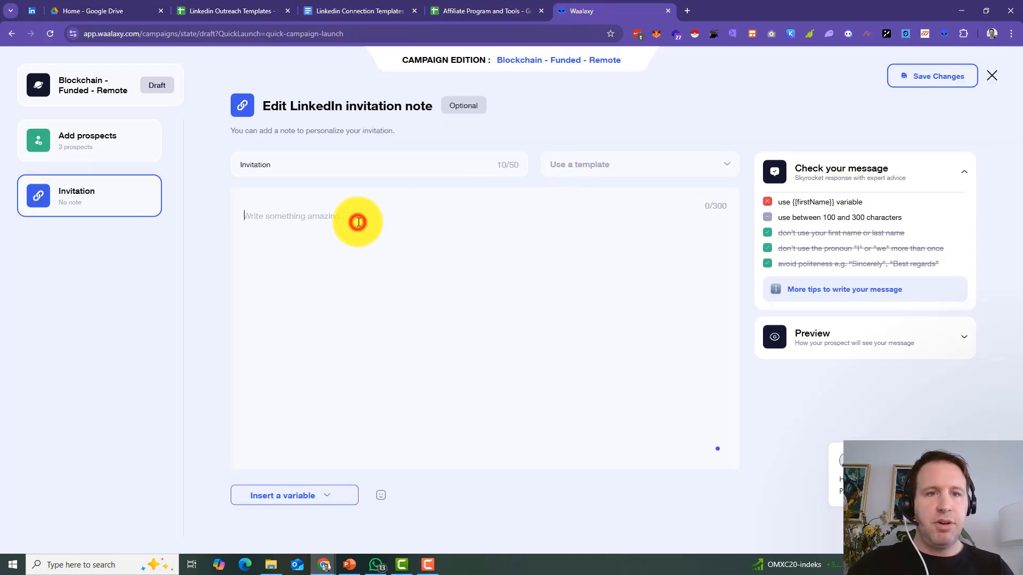
right_click(354, 223)
click(424, 327)
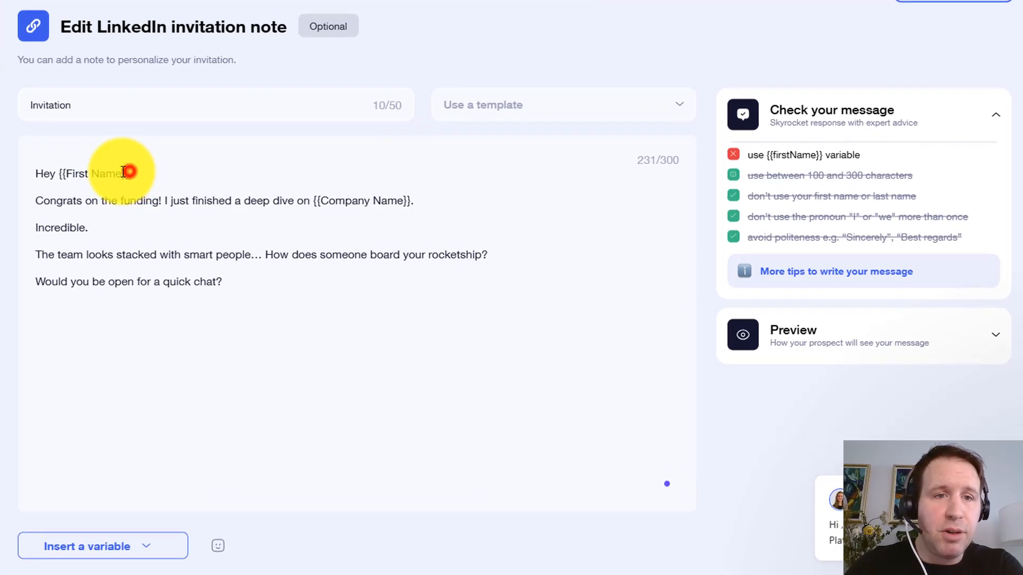
- Replace the {{First Name}} placeholder in the invitation note with the firstName variable
drag(128, 171, 59, 171)
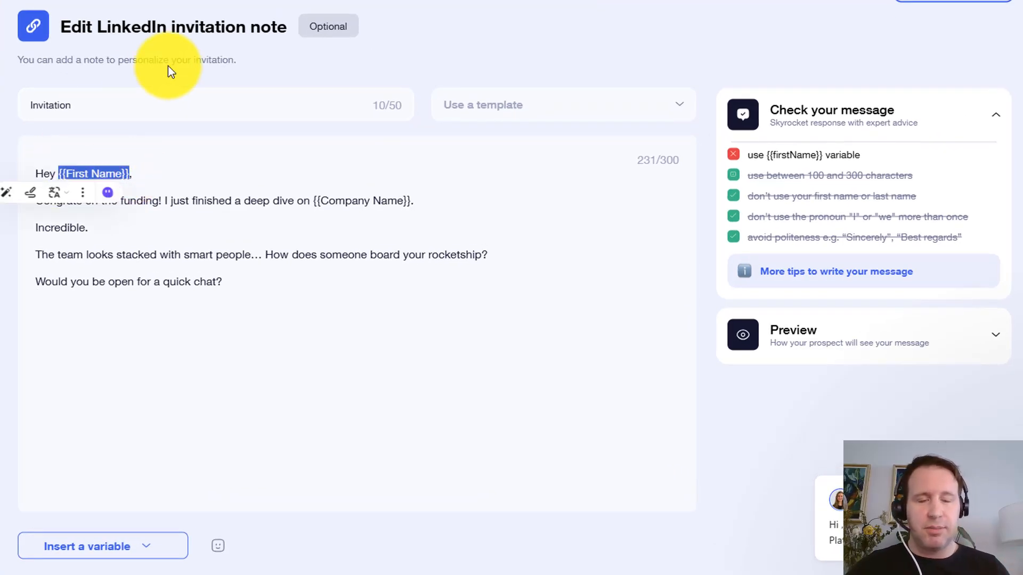
click(148, 554)
click(145, 469)
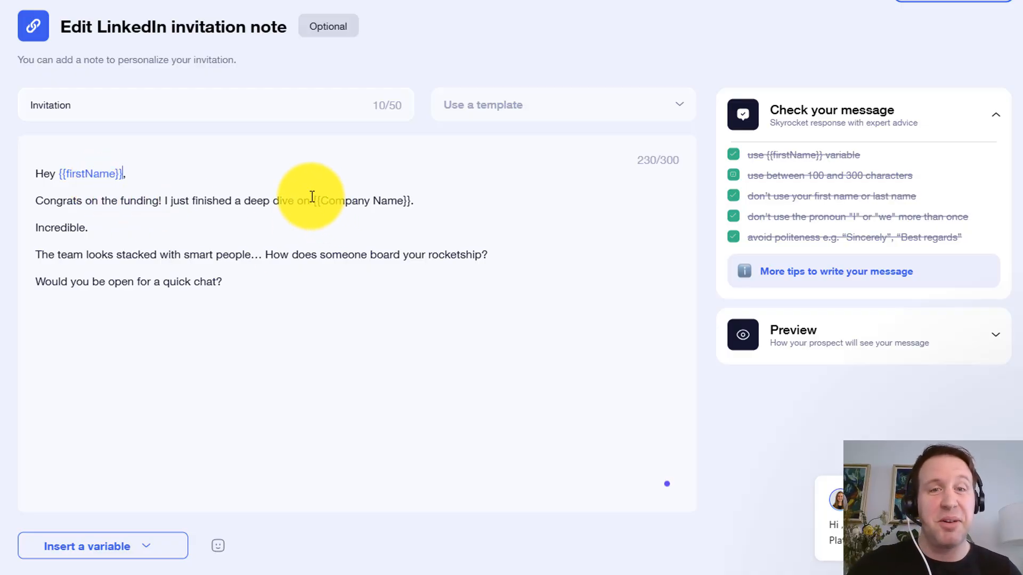
- Replace the {{Company Name}} placeholder in the invitation note with the company variable and set its fallback to "your company"
drag(315, 201, 411, 198)
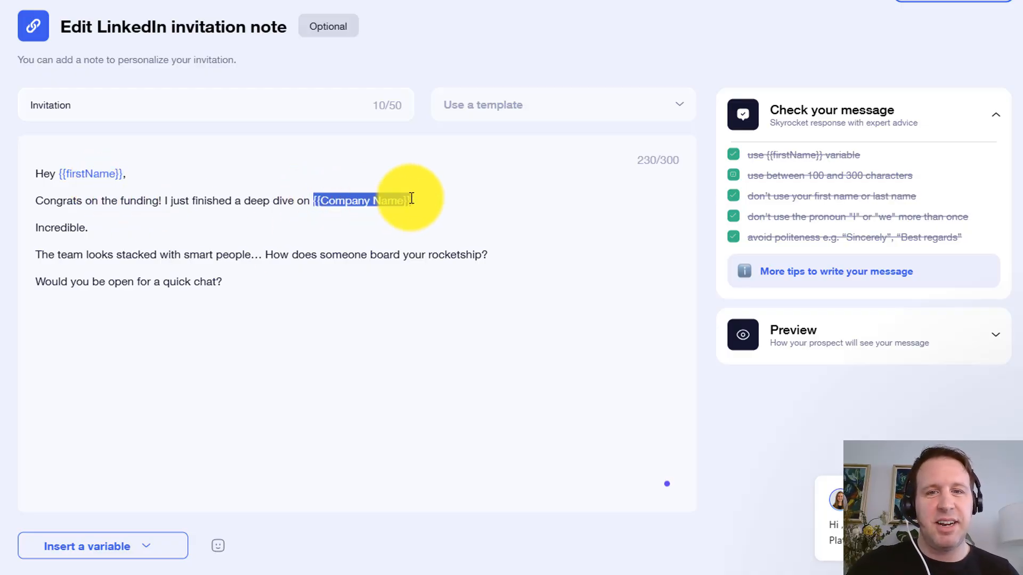
click(151, 554)
click(143, 512)
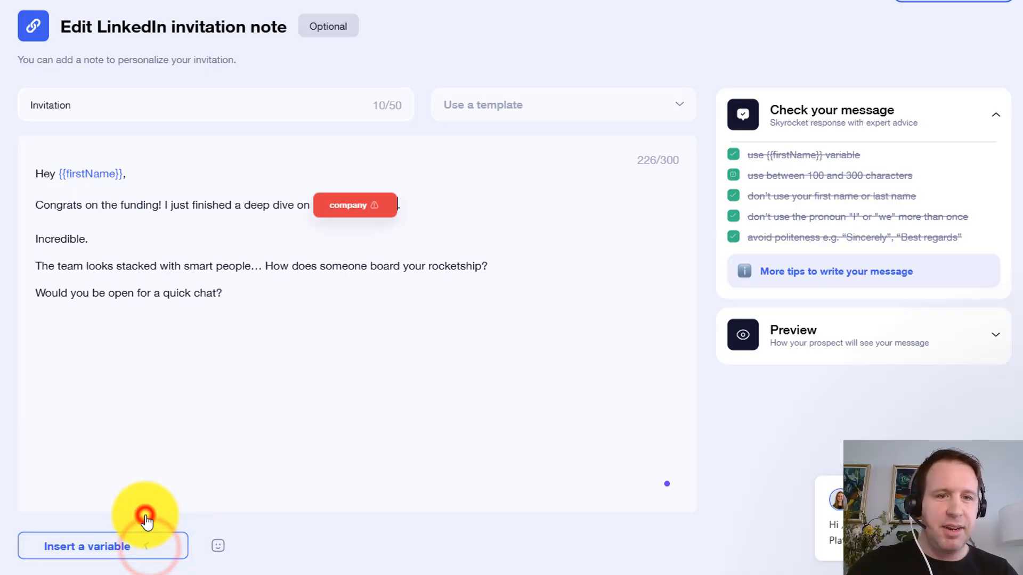
click(377, 207)
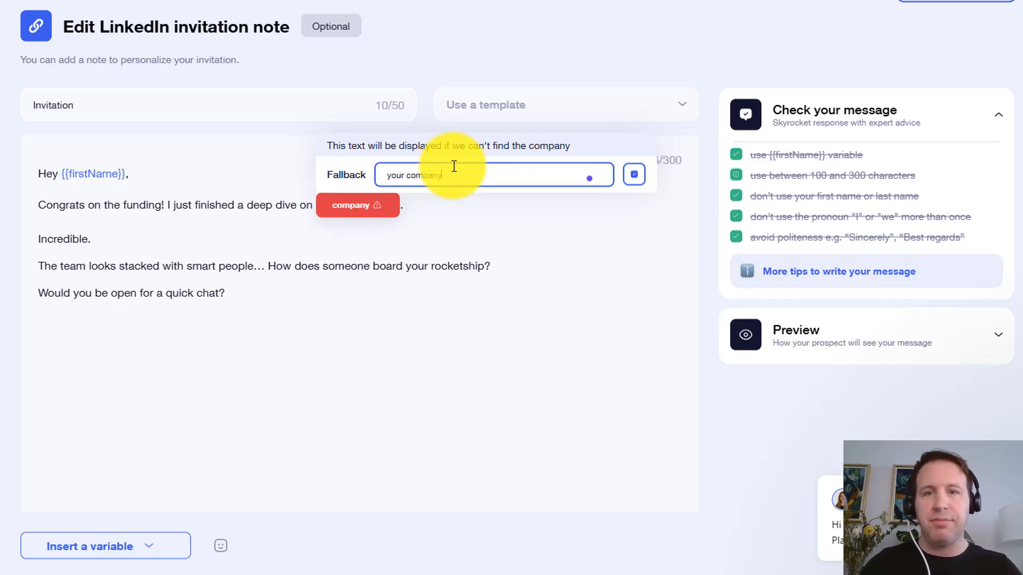
click(634, 175)
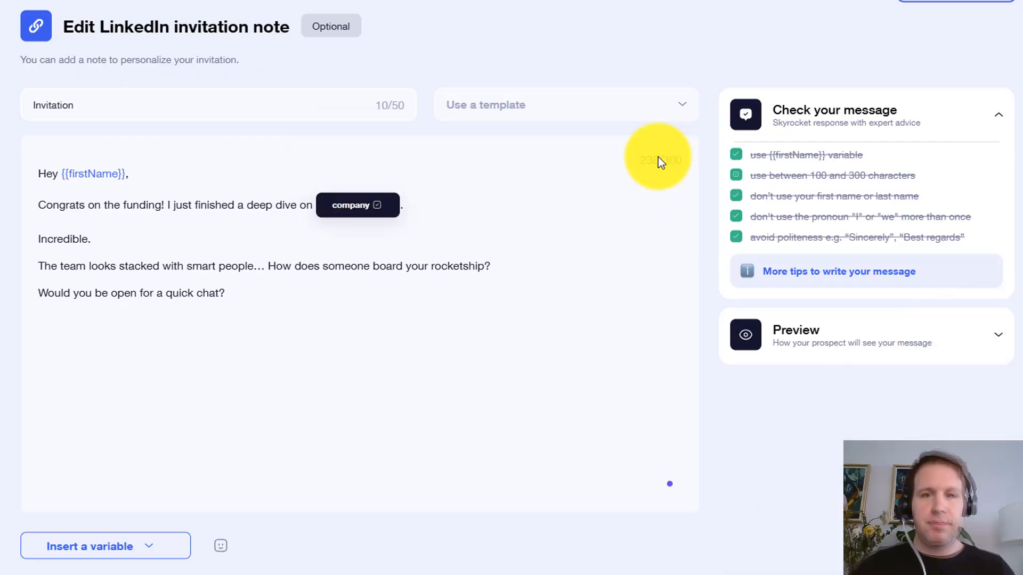
- Search for "character counter" in a new tab, open WordCounter.net and paste a funding message to check its length
drag(650, 160, 684, 166)
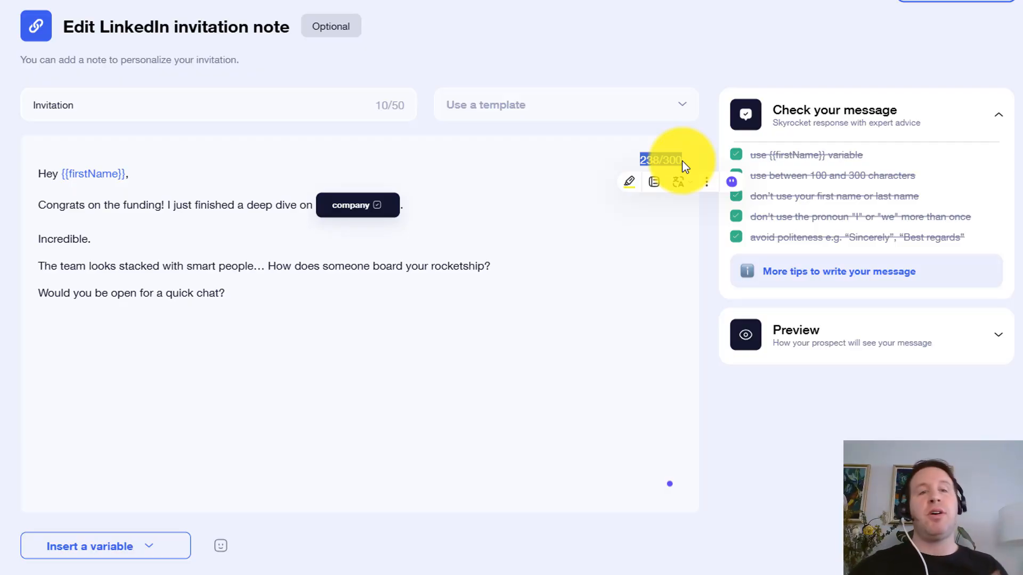
click(641, 232)
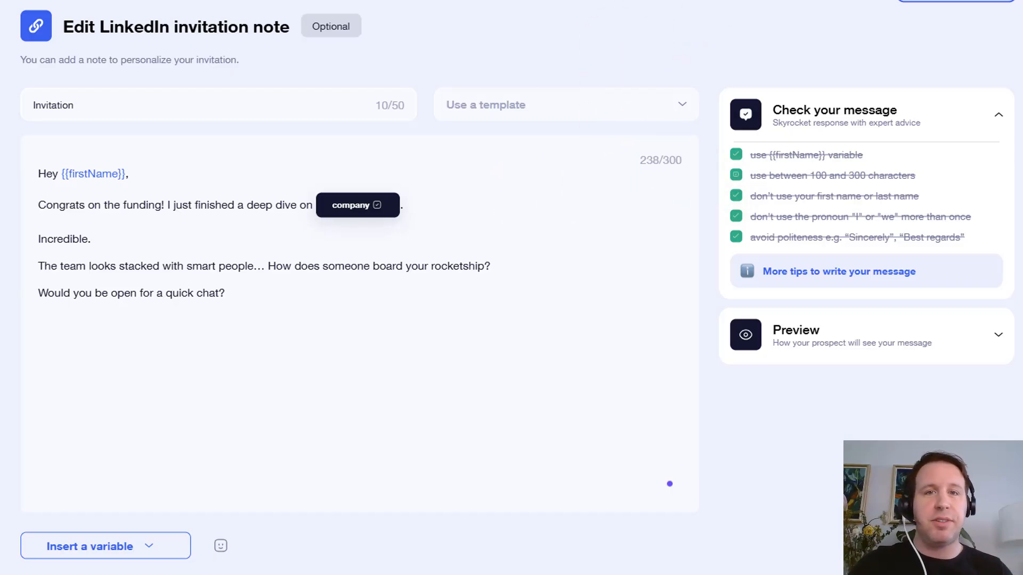
key(ctrl+t)
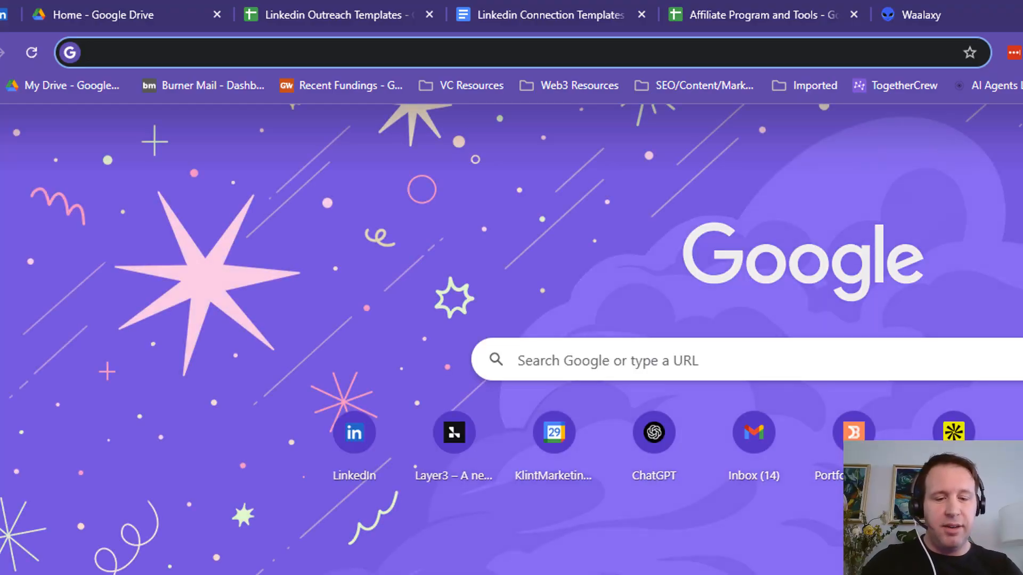
text(chara)
click(490, 90)
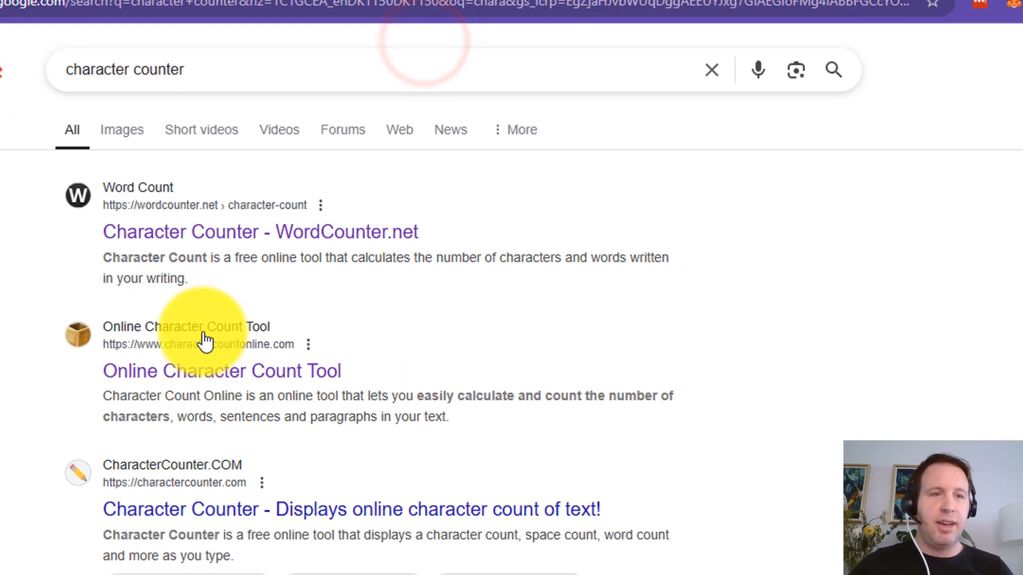
click(207, 214)
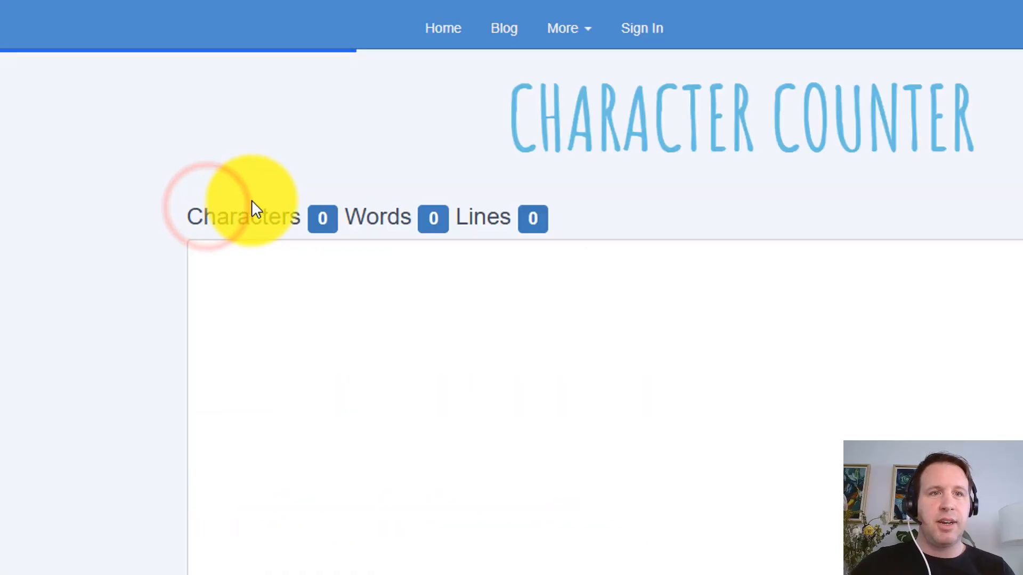
key(ctrl+v)
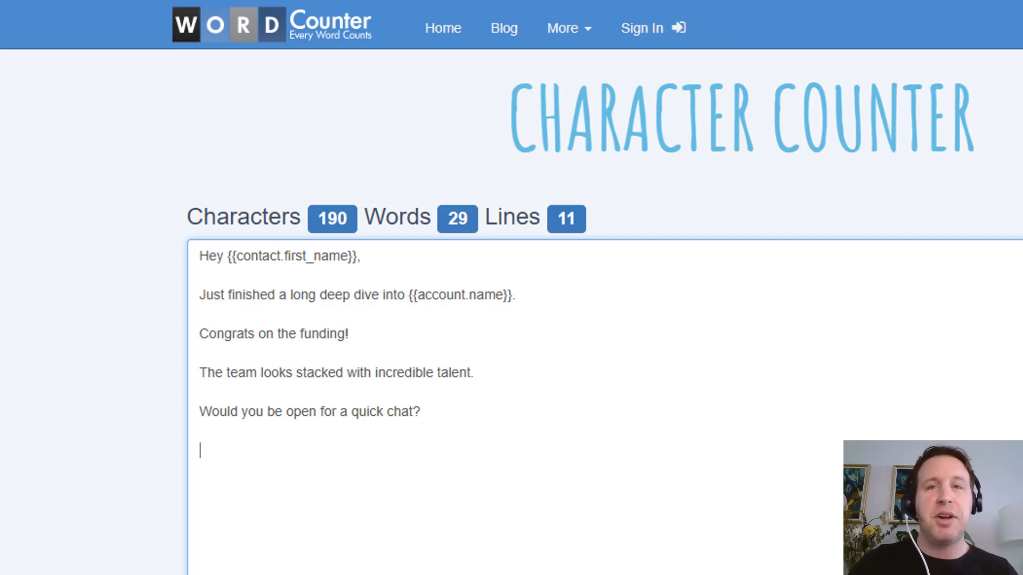
- Set the delay after the invitation is accepted to 0 days and continue to the first message
click(894, 0)
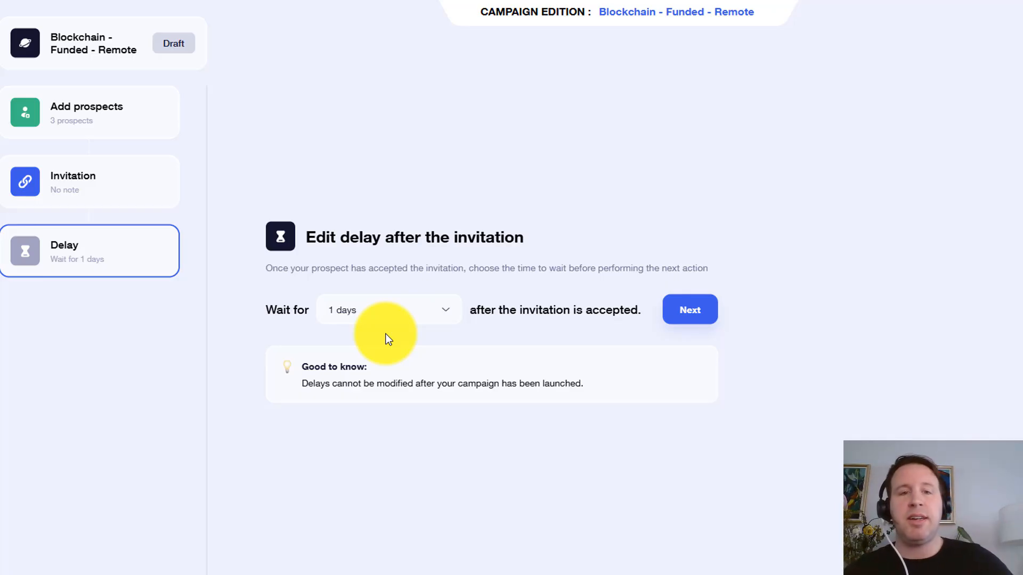
click(446, 313)
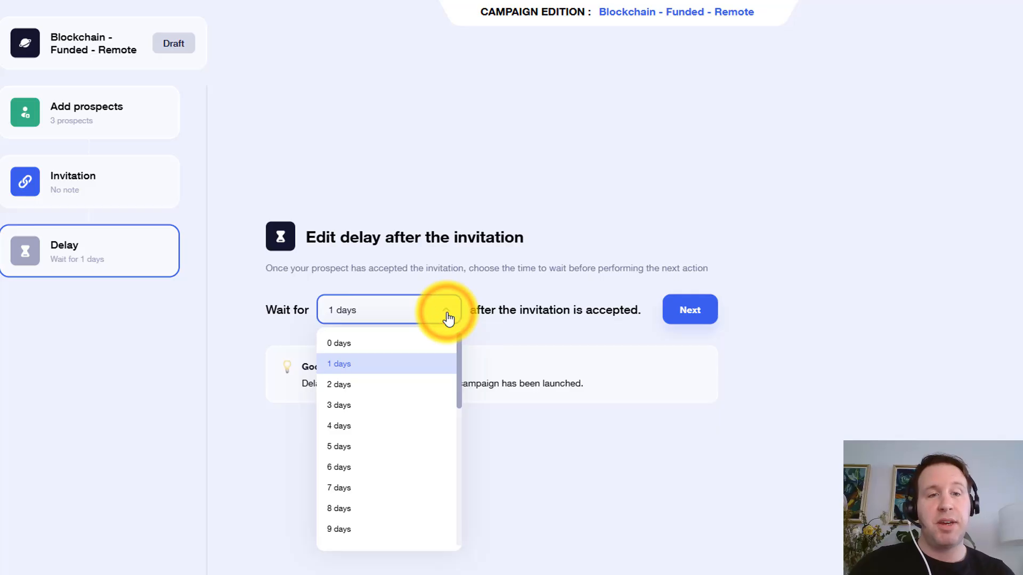
click(398, 346)
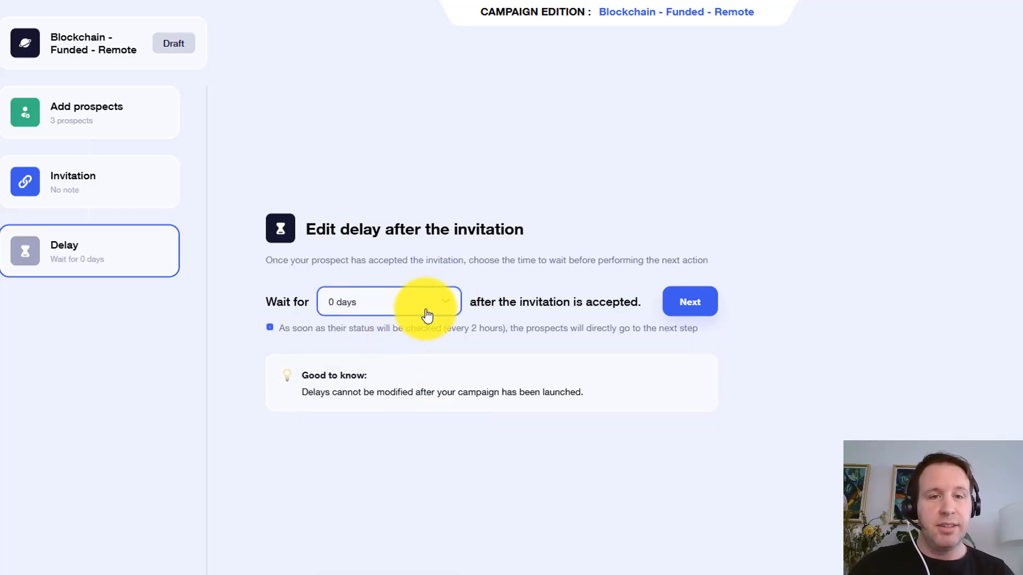
click(696, 309)
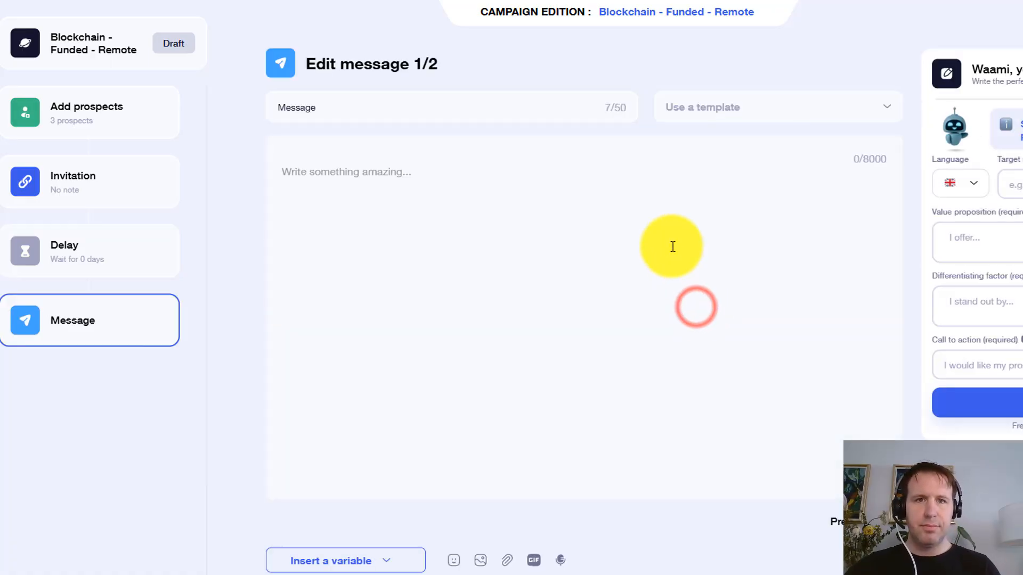
- Copy the "Funded - Follow up" text from the templates document and paste it into message 1/2 of the Waalaxy campaign
click(672, 246)
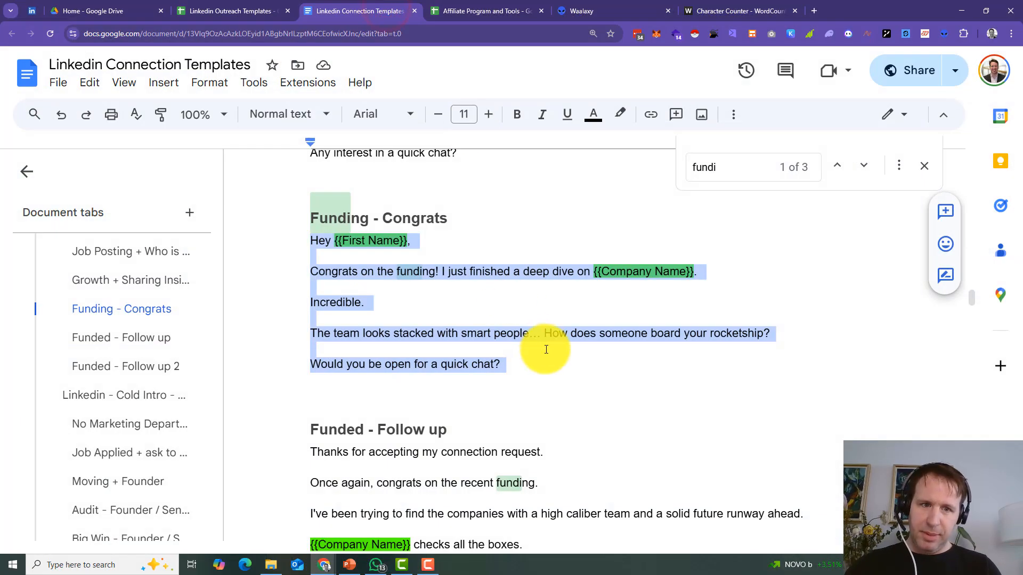
scroll(543, 347, down, 4)
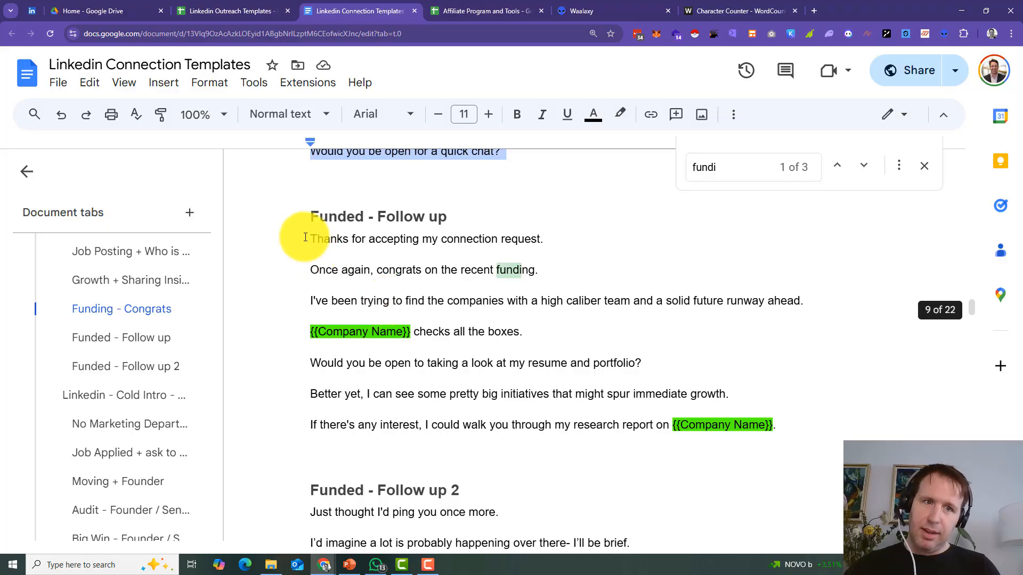
drag(305, 237, 783, 434)
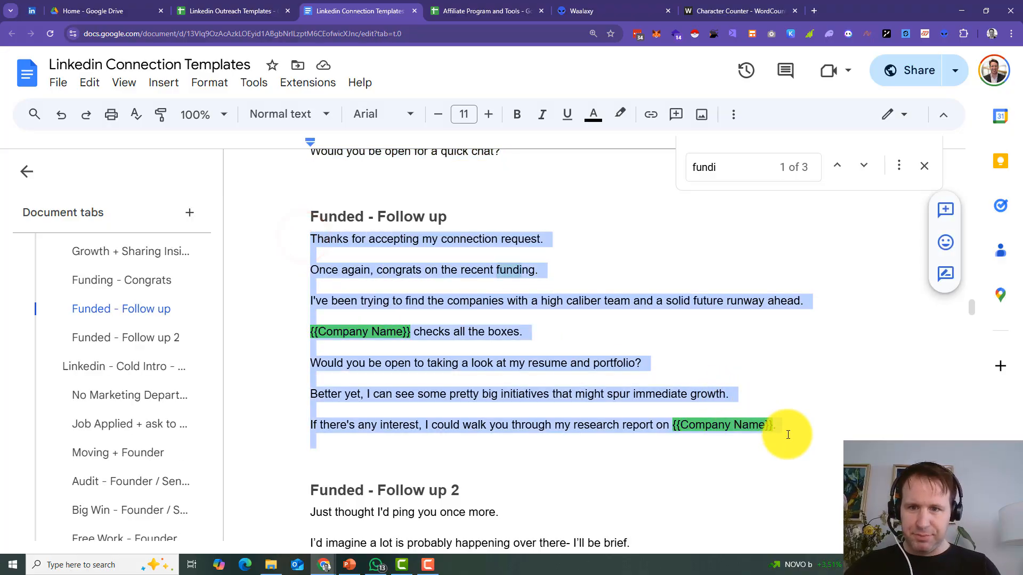
right_click(589, 307)
click(643, 176)
right_click(537, 158)
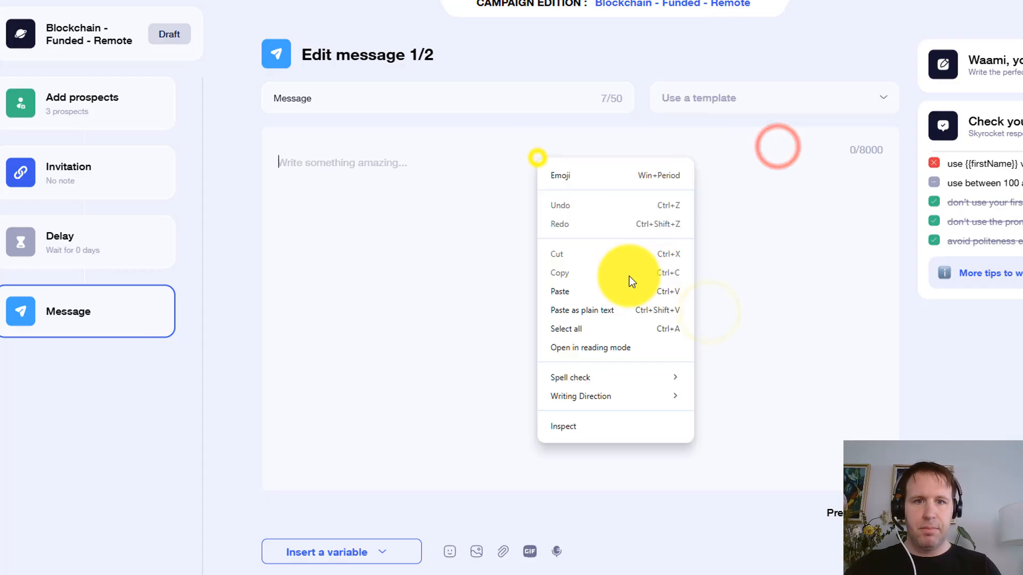
click(568, 292)
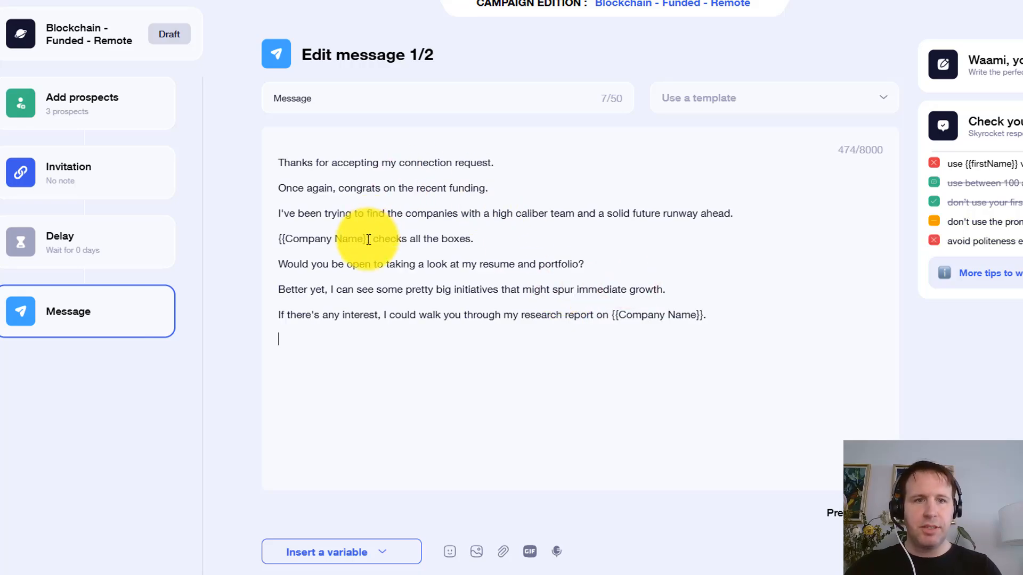
- Replace the {{Company Name}} placeholder before "checks all the boxes" in message 1/2 with the company variable
drag(368, 240, 264, 239)
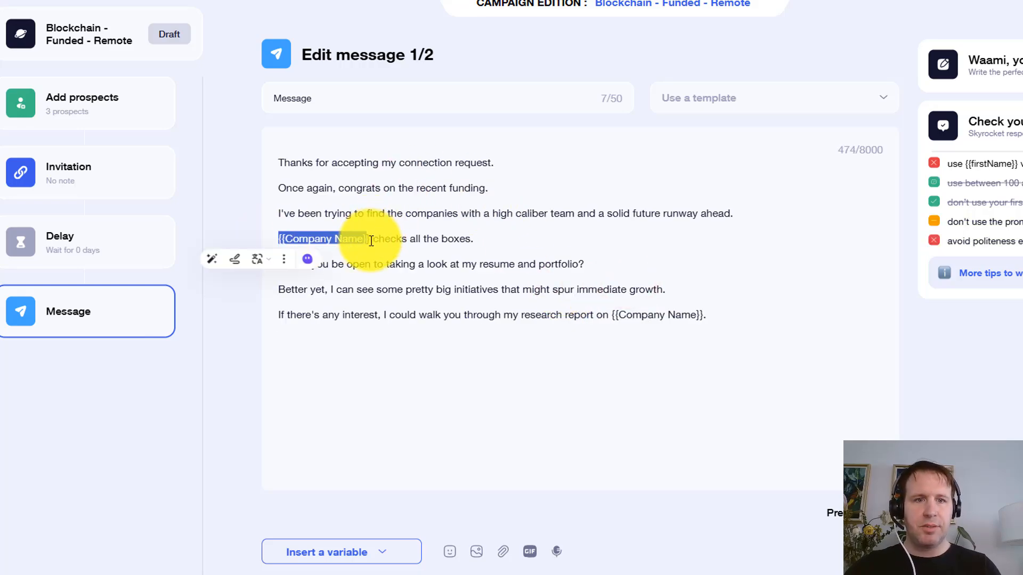
drag(370, 240, 258, 244)
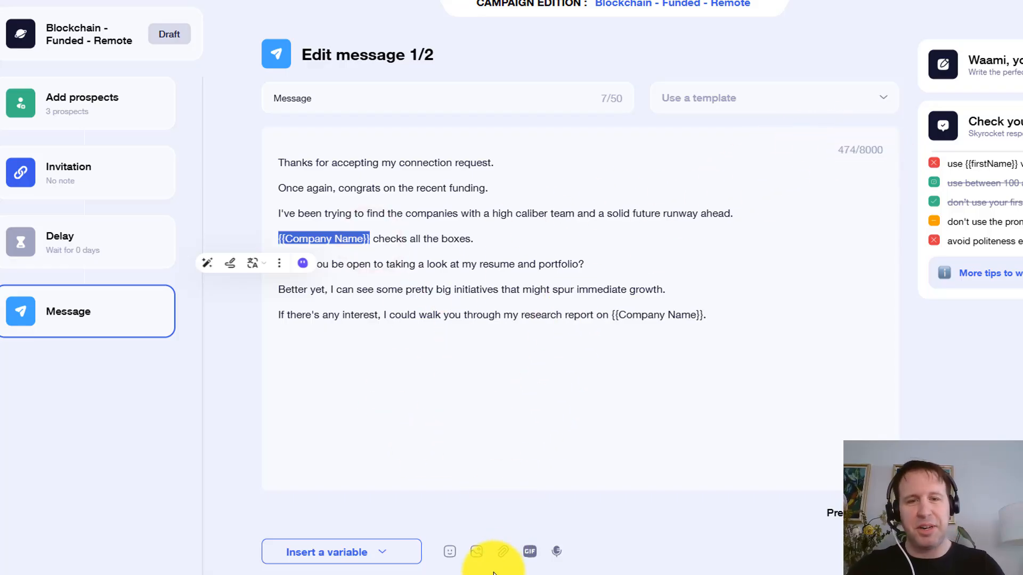
click(448, 366)
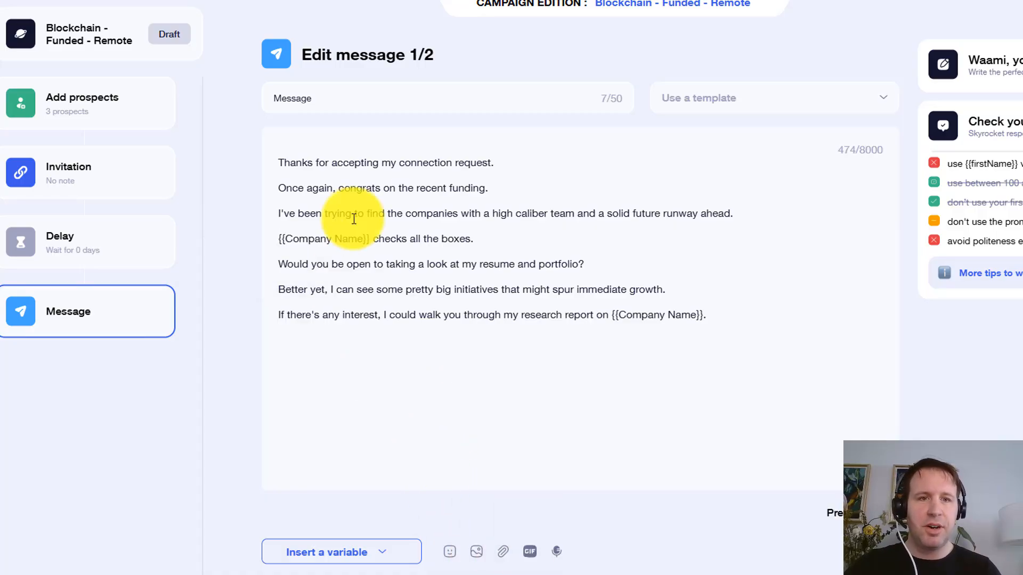
drag(369, 238, 238, 238)
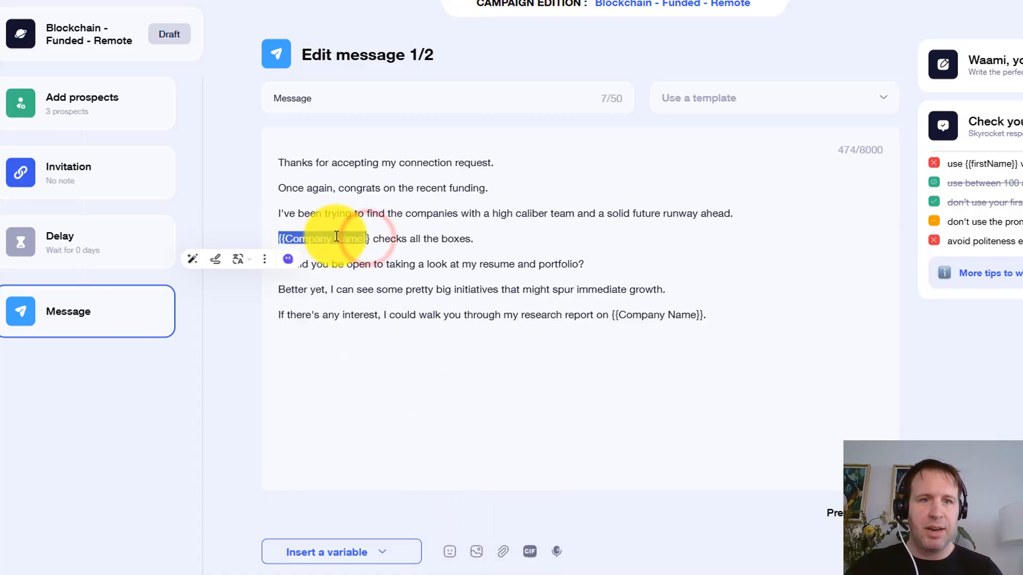
click(384, 551)
click(385, 520)
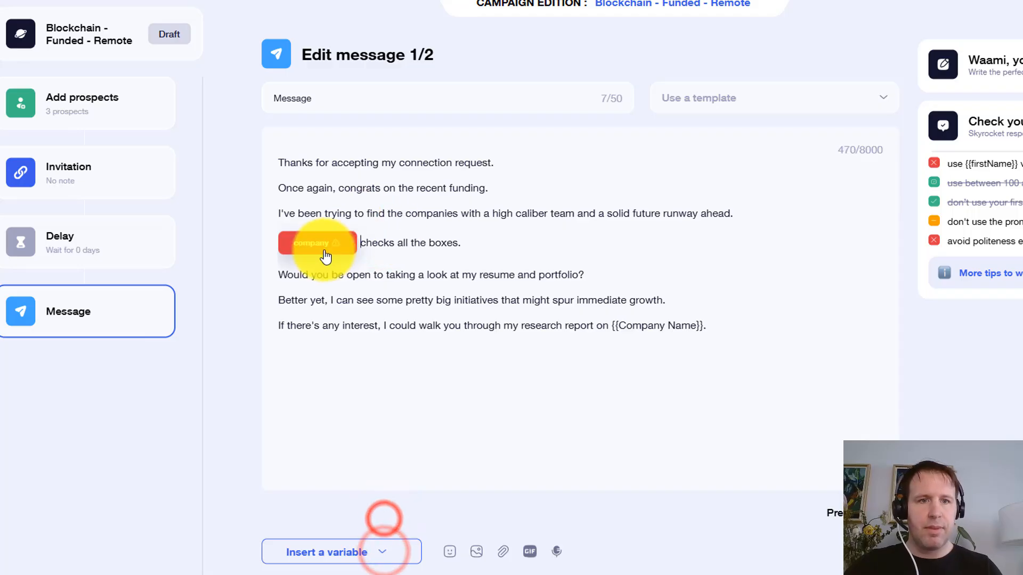
- Set "your company" as the fallback text for the company variable before "checks all the boxes" in message 1/2
click(340, 244)
text(your company)
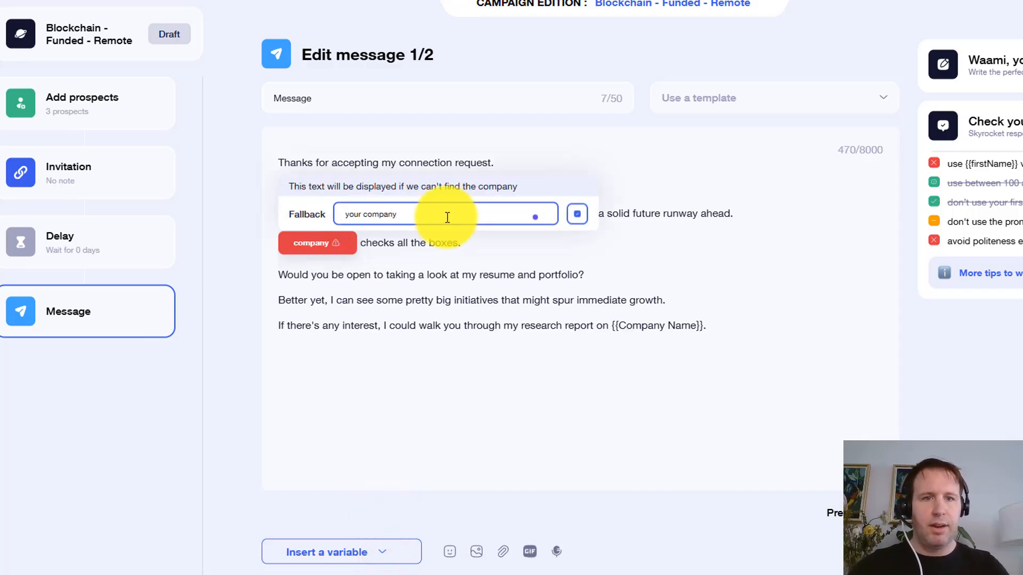
click(577, 214)
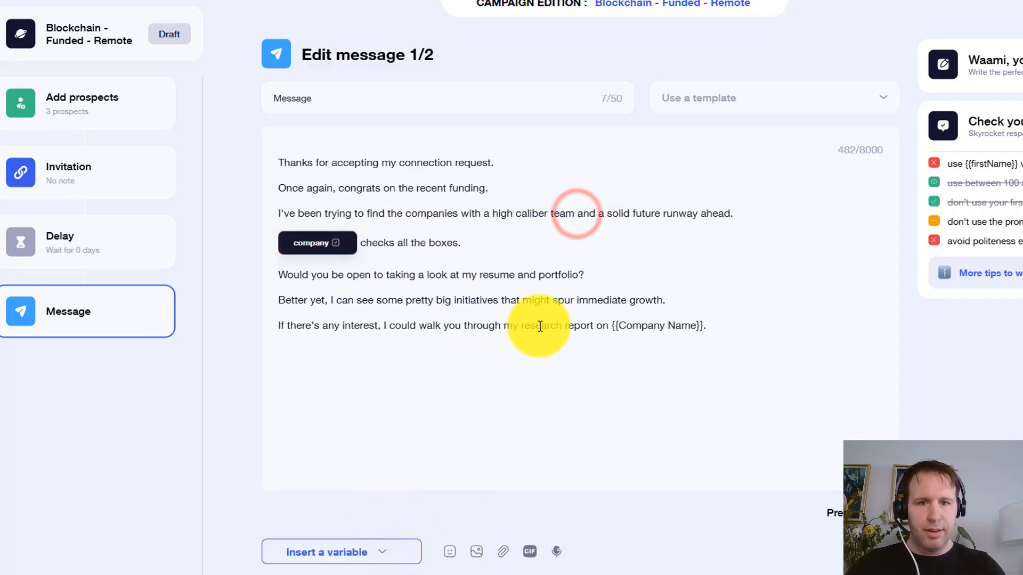
- Replace the {{Company Name}} placeholder after "my research report on" in message 1/2 with the company variable
click(540, 323)
drag(614, 325, 702, 326)
click(386, 551)
click(385, 520)
click(753, 316)
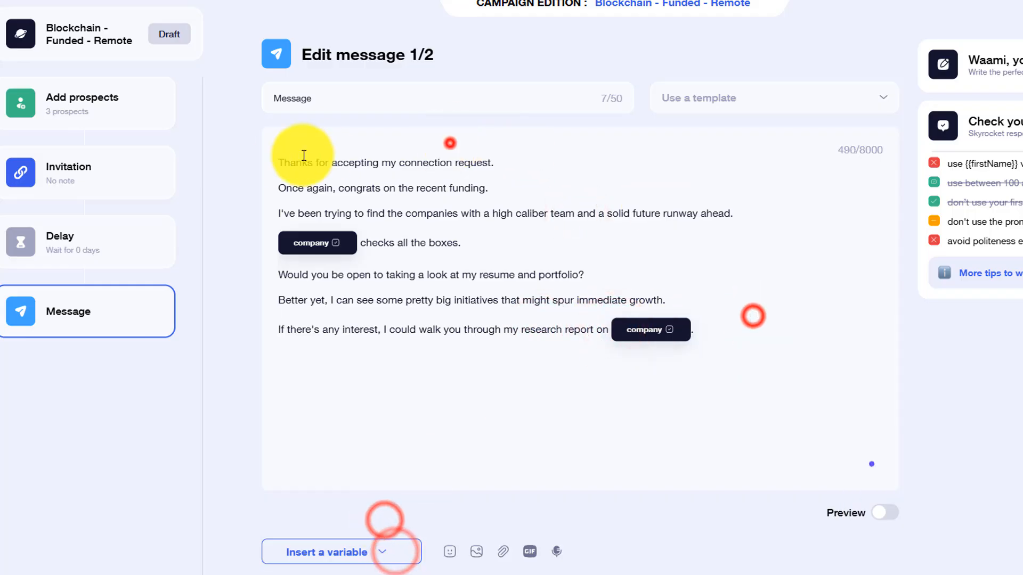
click(278, 162)
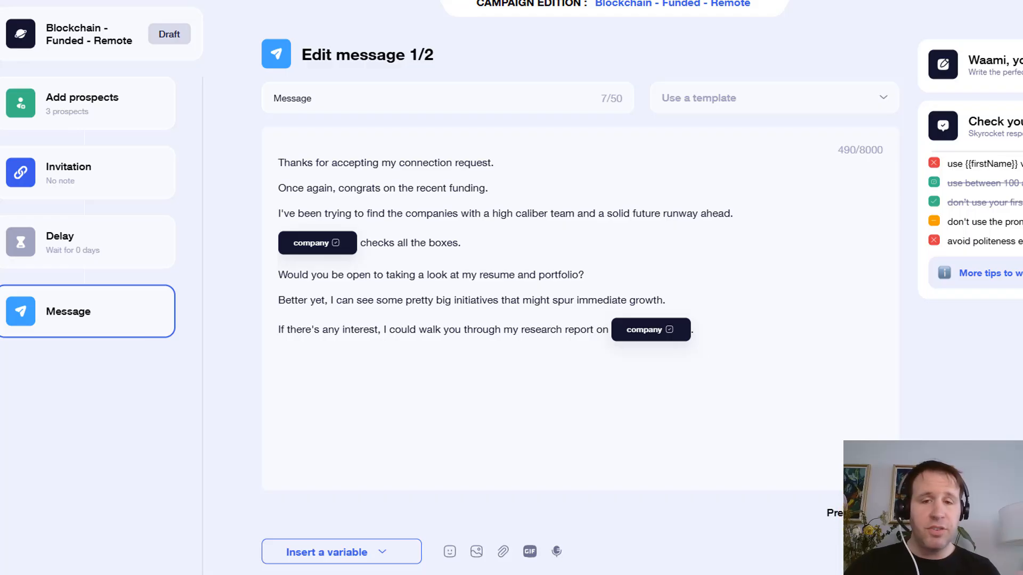
- Turn on the preview of message 1/2 and check how the company variable is filled in
click(885, 513)
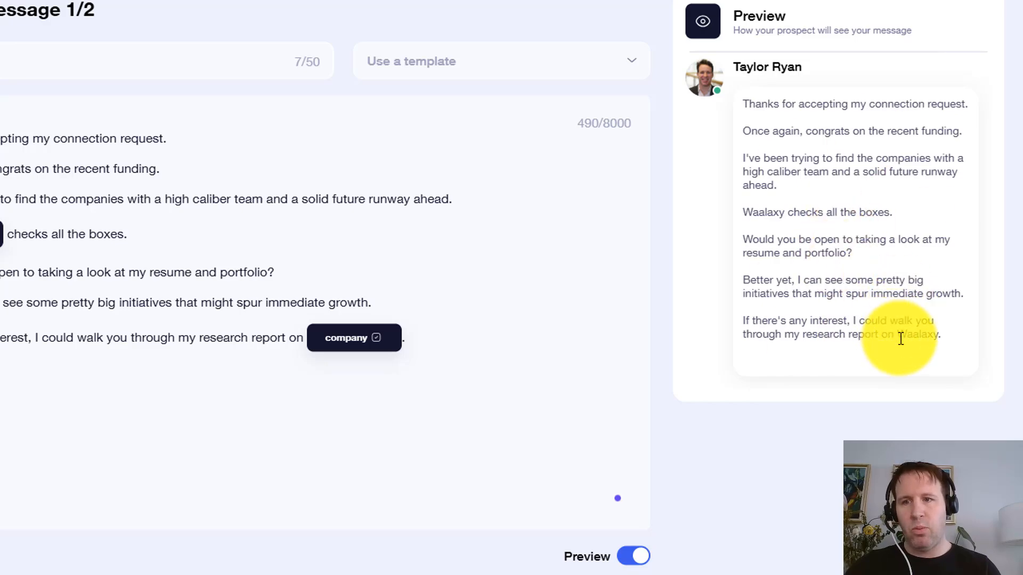
drag(899, 335, 938, 348)
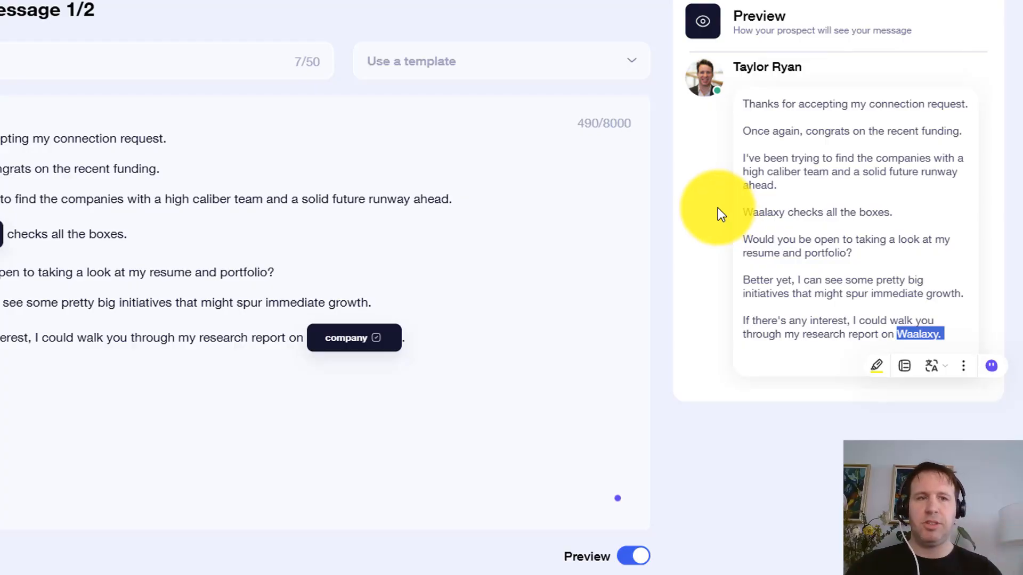
click(401, 568)
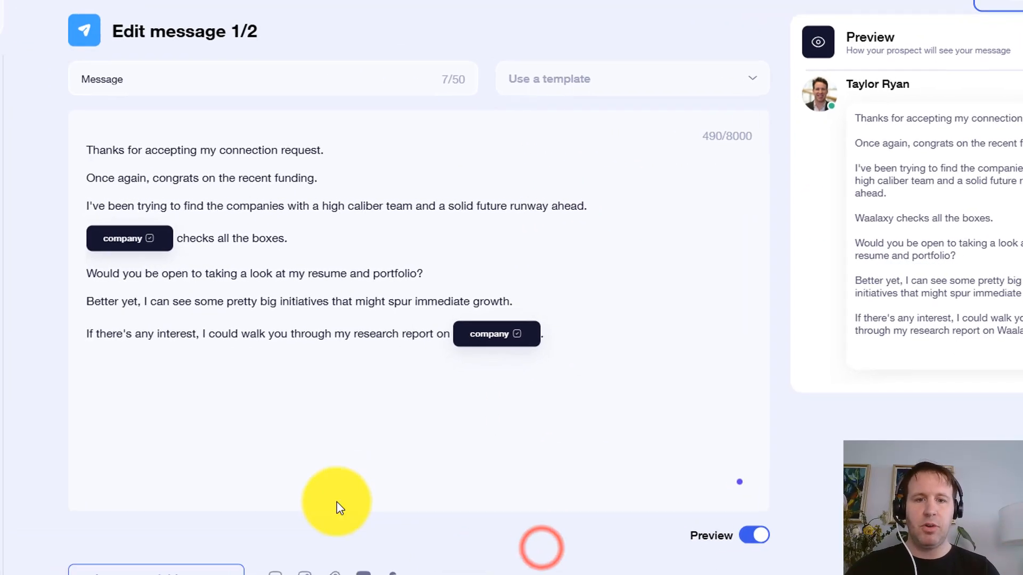
- Add the sender's first name as a sign-off, preceded by a dash, below the last line of message 1/2
click(576, 357)
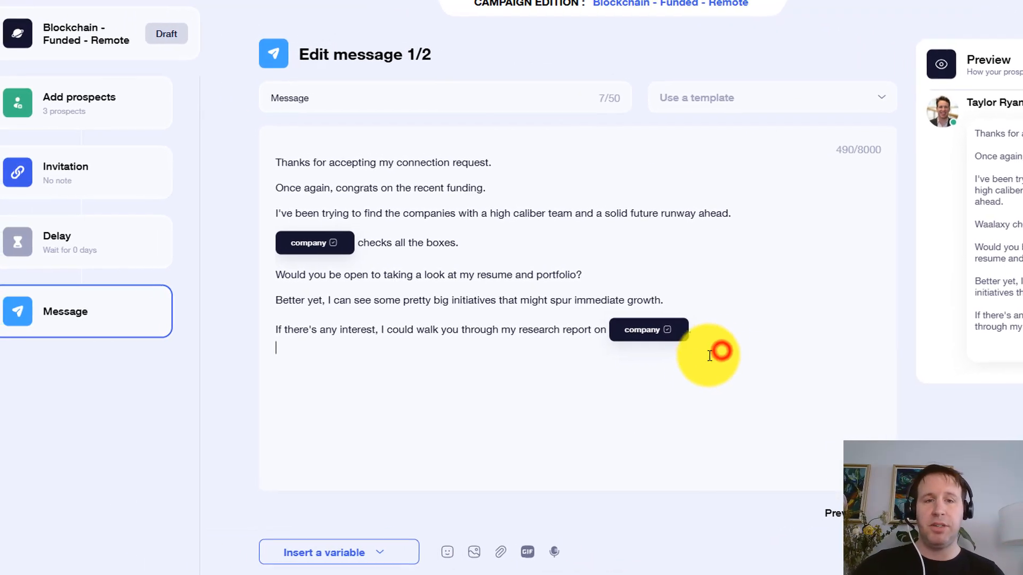
key(Return)
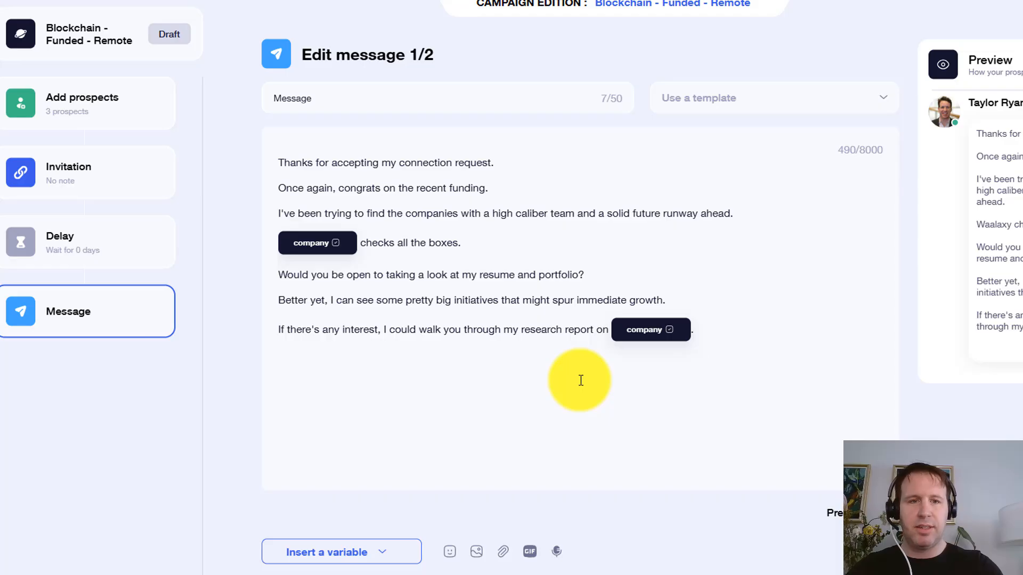
key(Return)
text(-Taylor)
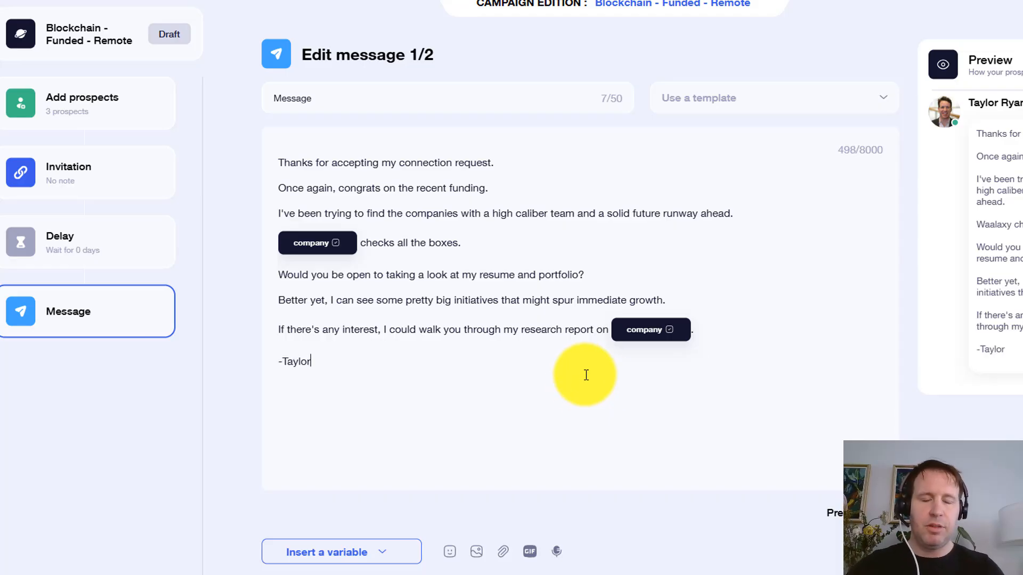
click(543, 385)
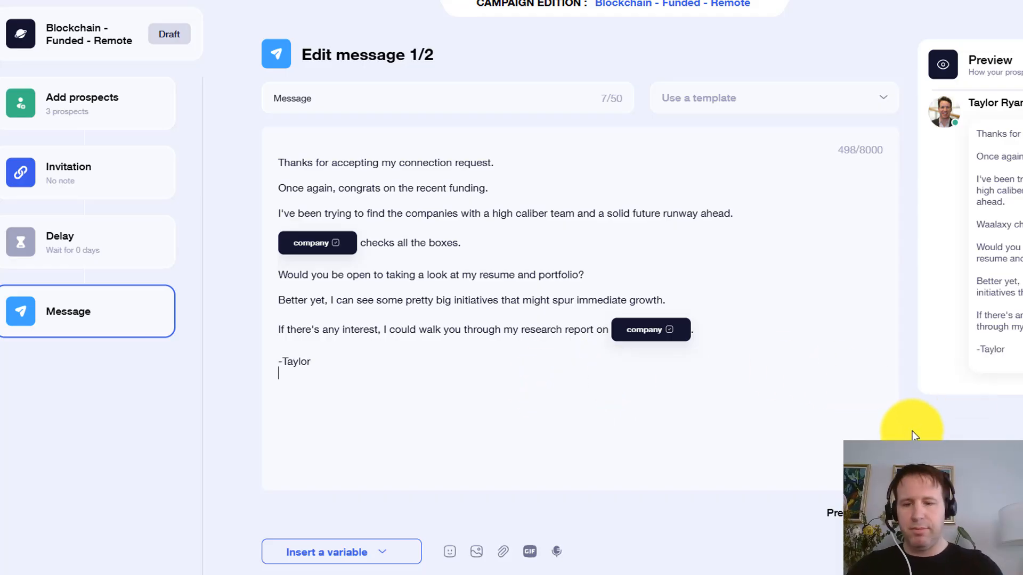
key(BackSpace)
- Confirm message 1/2, set the delay after sending it to 1 day and continue to the second message
click(927, 512)
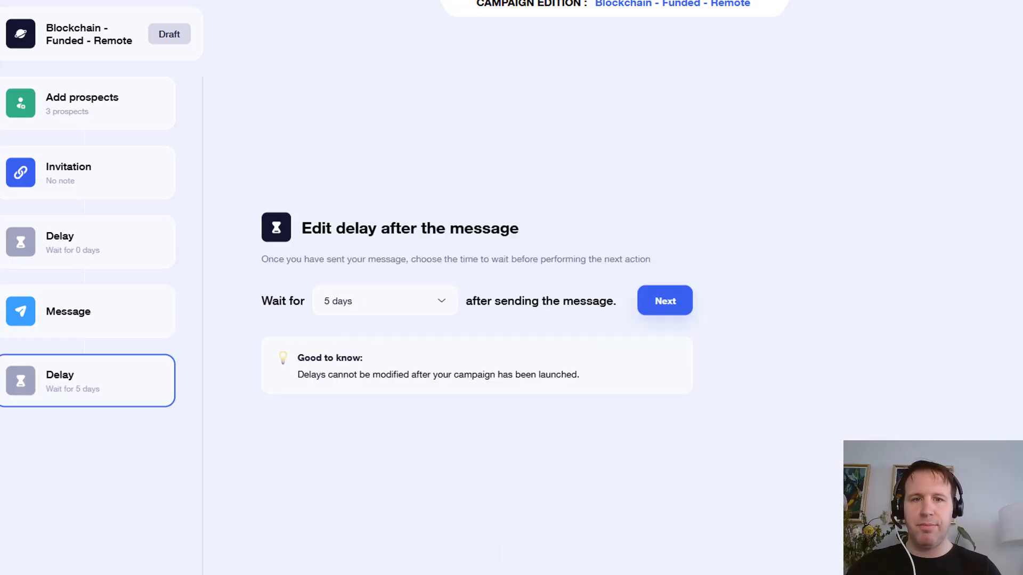
click(385, 296)
click(370, 349)
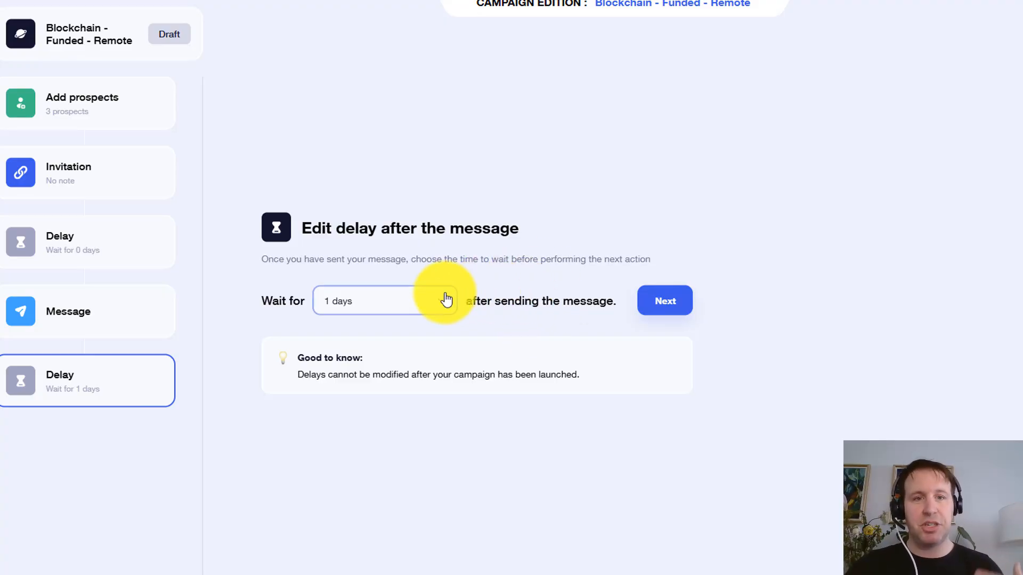
click(677, 302)
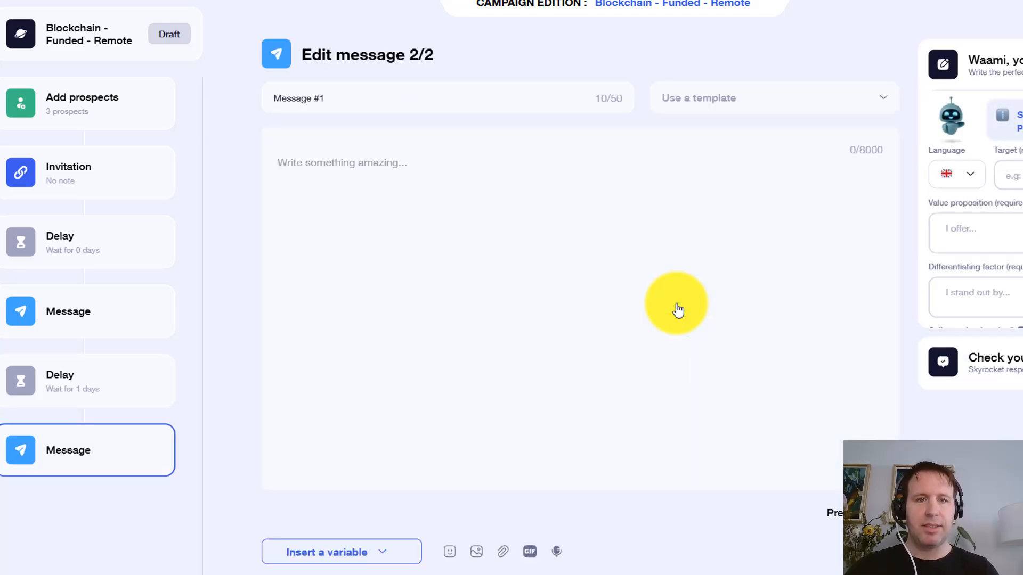
- Rename the second message as "Message #2"
click(562, 200)
click(359, 94)
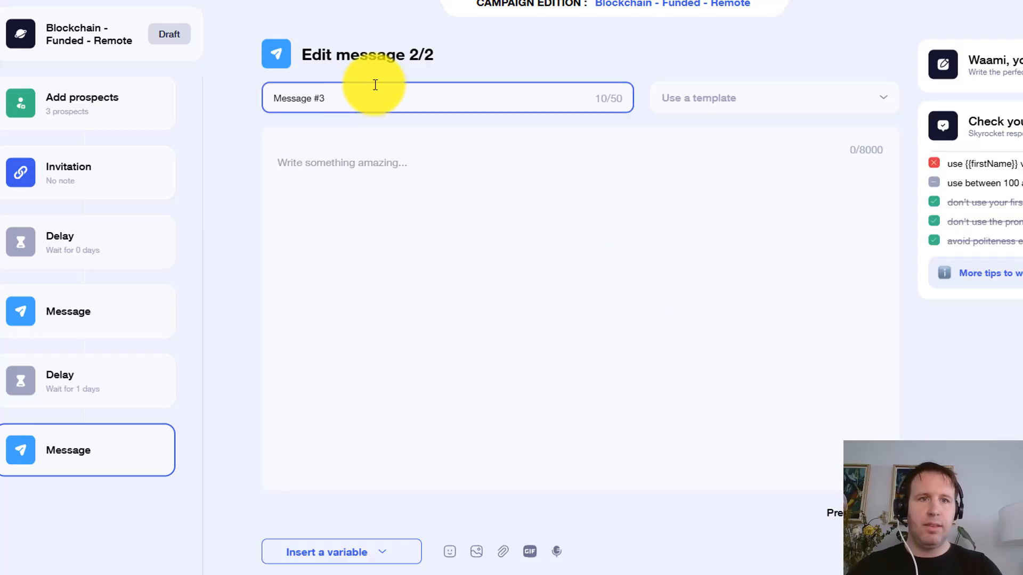
key(BackSpace)
text(3)
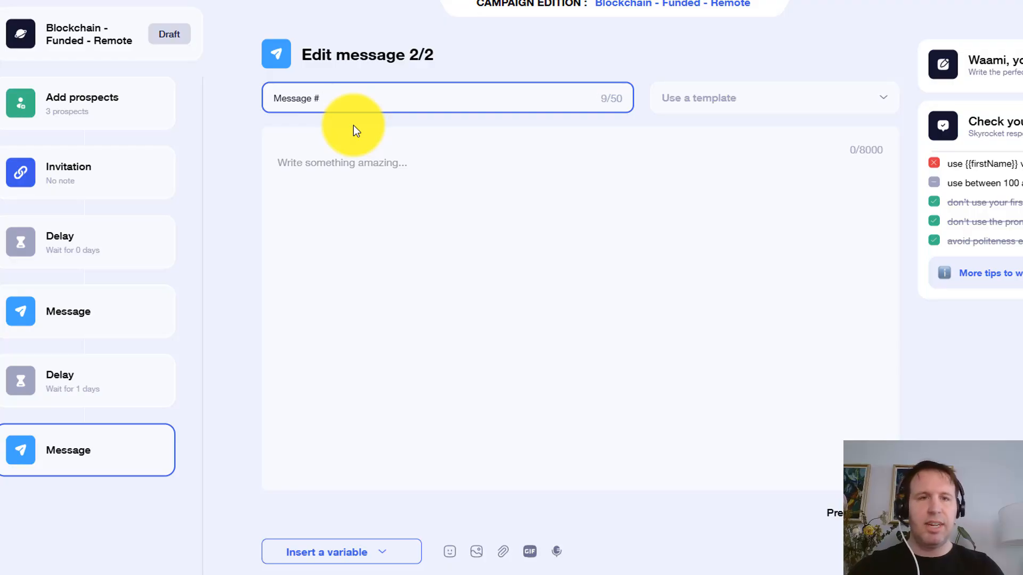
text(2)
click(404, 163)
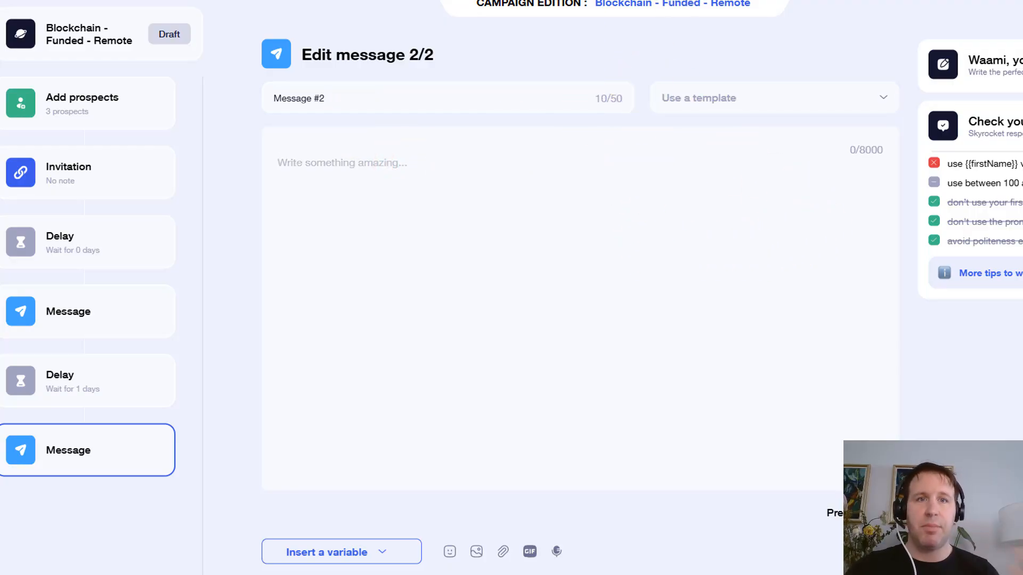
- Copy the "Funded - Follow up 2" text from the LinkedIn connection templates document and paste it into message 2/2 of the Waalaxy campaign
click(377, 11)
scroll(468, 392, down, 6)
scroll(299, 160, up, 1)
drag(302, 251, 731, 426)
key(ctrl+c)
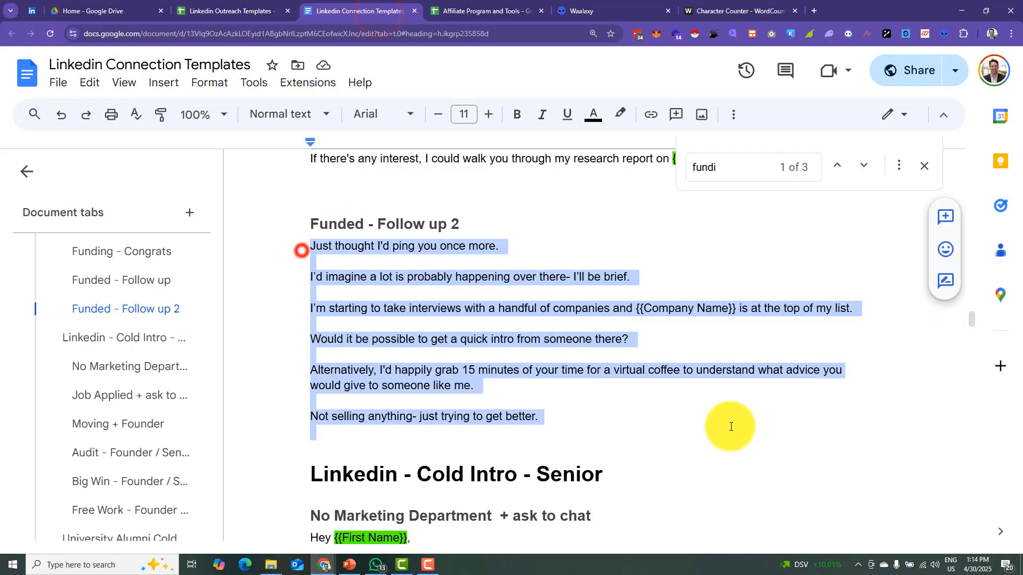
right_click(558, 308)
click(624, 158)
click(586, 10)
right_click(408, 236)
click(463, 362)
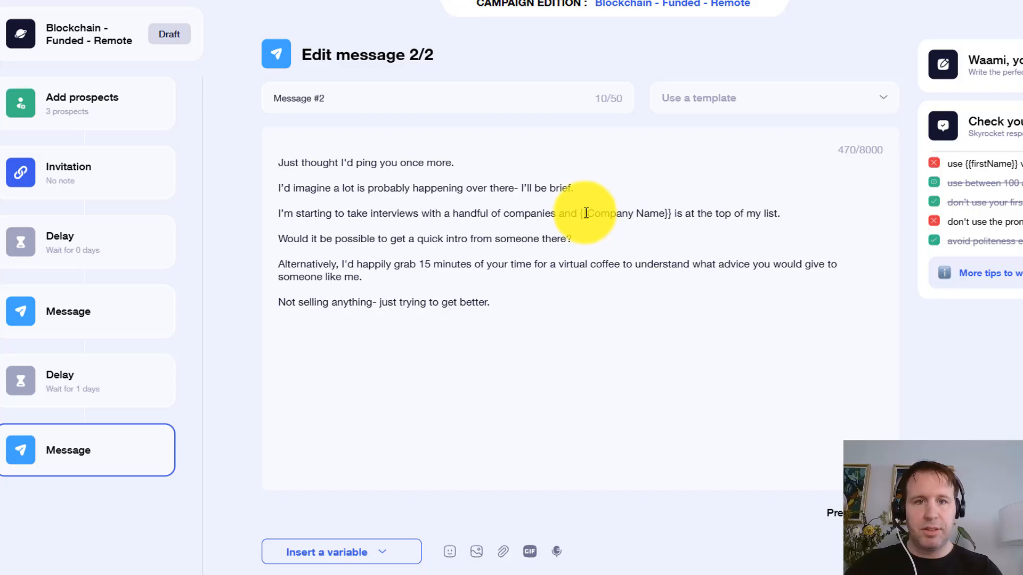
- Replace the {{Company Name}} placeholder in message 2/2 with the company variable, using "your company" as its fallback text
drag(581, 214, 672, 214)
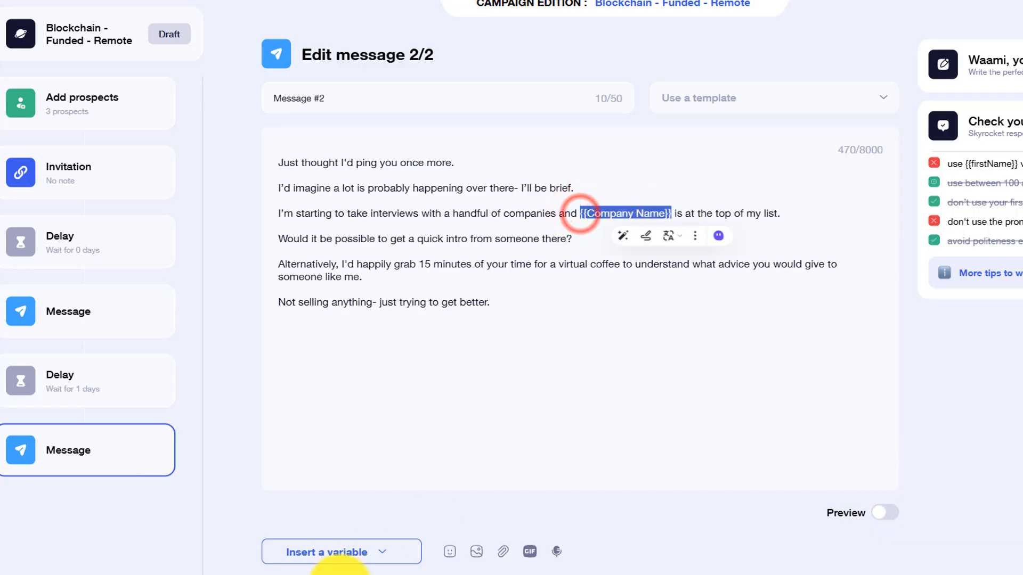
click(375, 551)
click(386, 520)
text(your company)
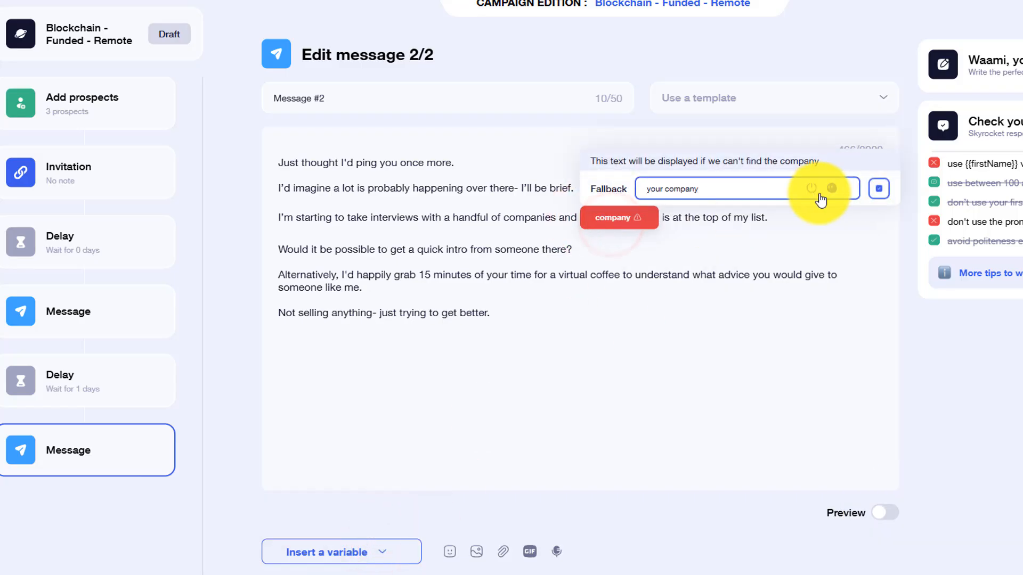
click(885, 194)
- Add the sender's first name as a sign-off at the end of message 2/2 and turn on the message preview
click(658, 347)
key(Return)
text(-Taylor)
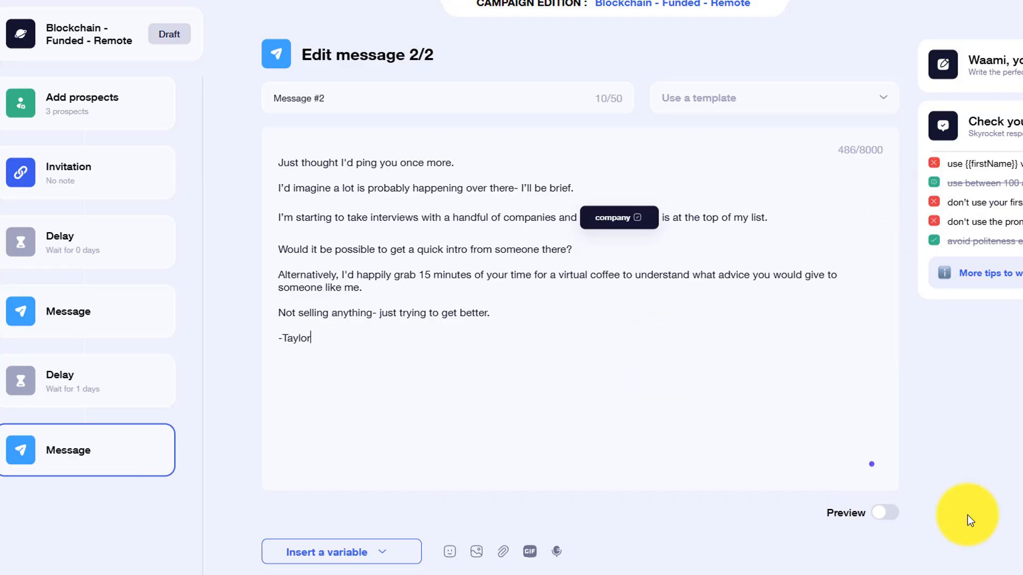
click(886, 513)
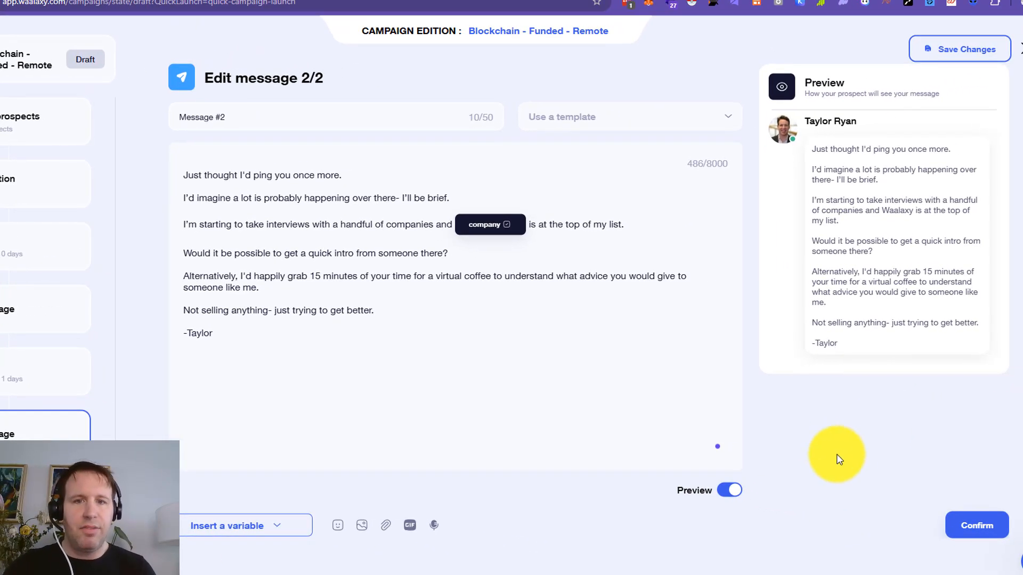
- Confirm message 2/2, continue past the optional CRM sync without connecting an app and launch the campaign
click(972, 530)
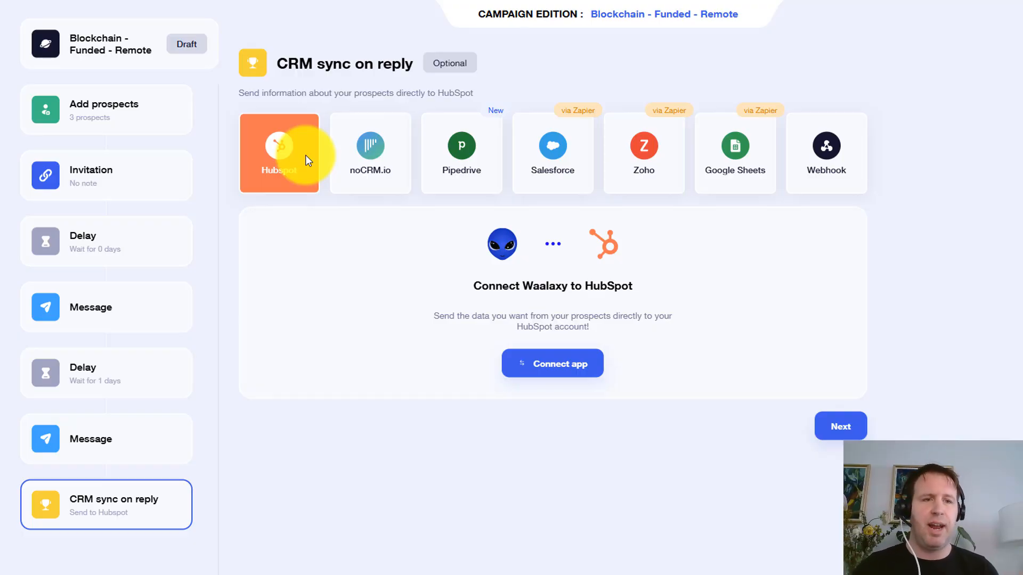
click(841, 429)
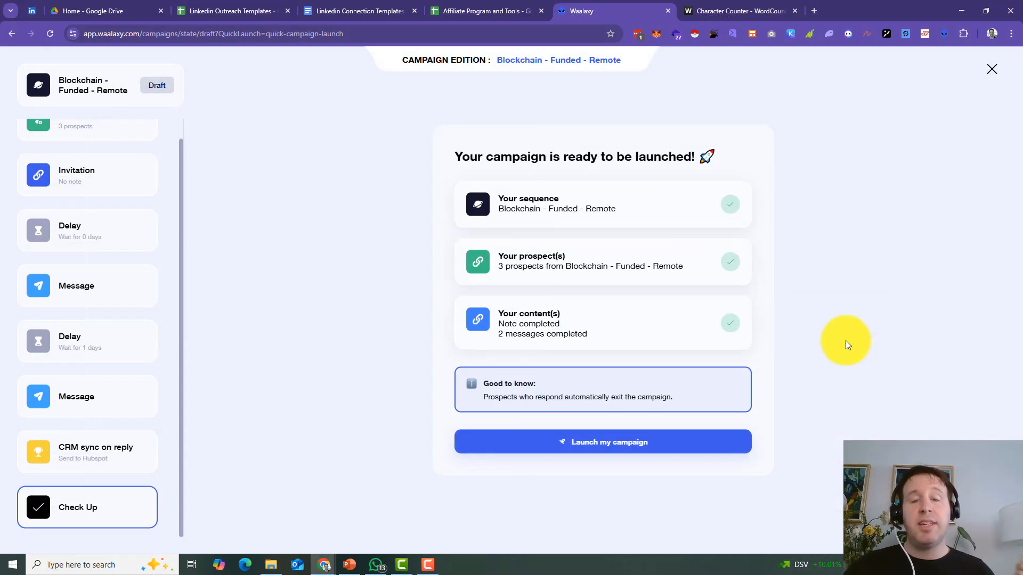
click(631, 450)
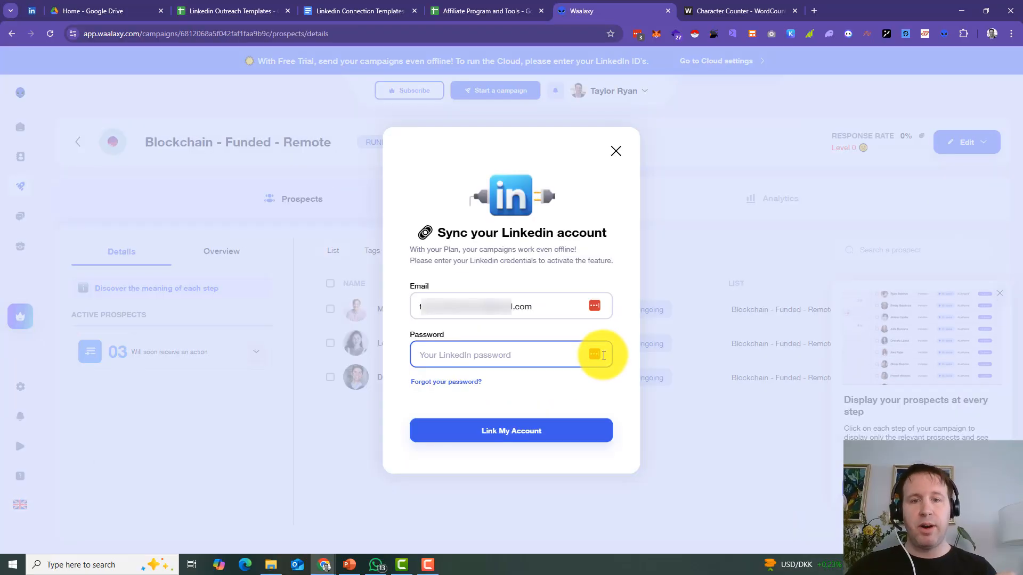
- Fill in the LinkedIn account password, link the account to Waalaxy and verify the double authentication
click(725, 372)
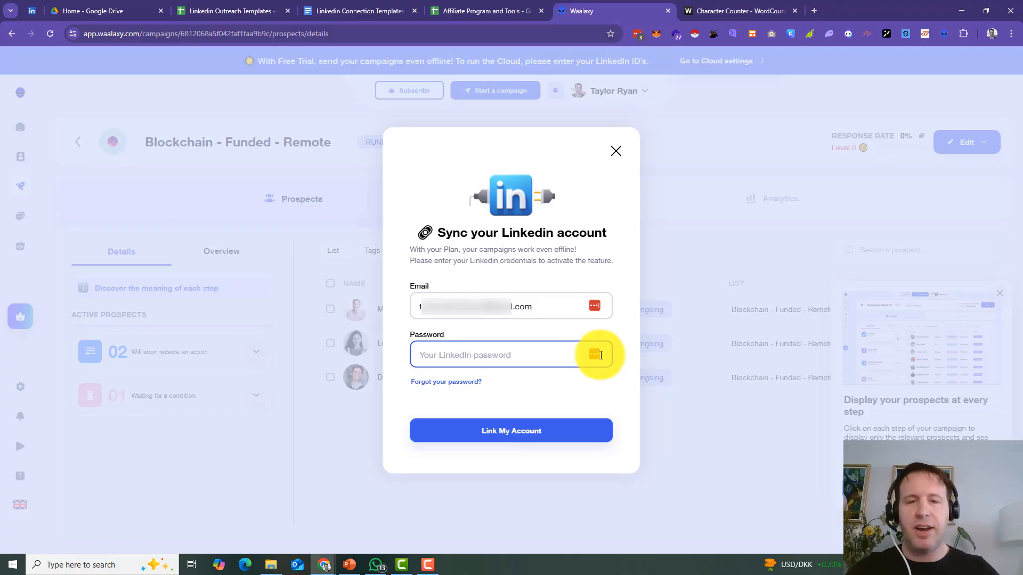
click(600, 356)
click(540, 445)
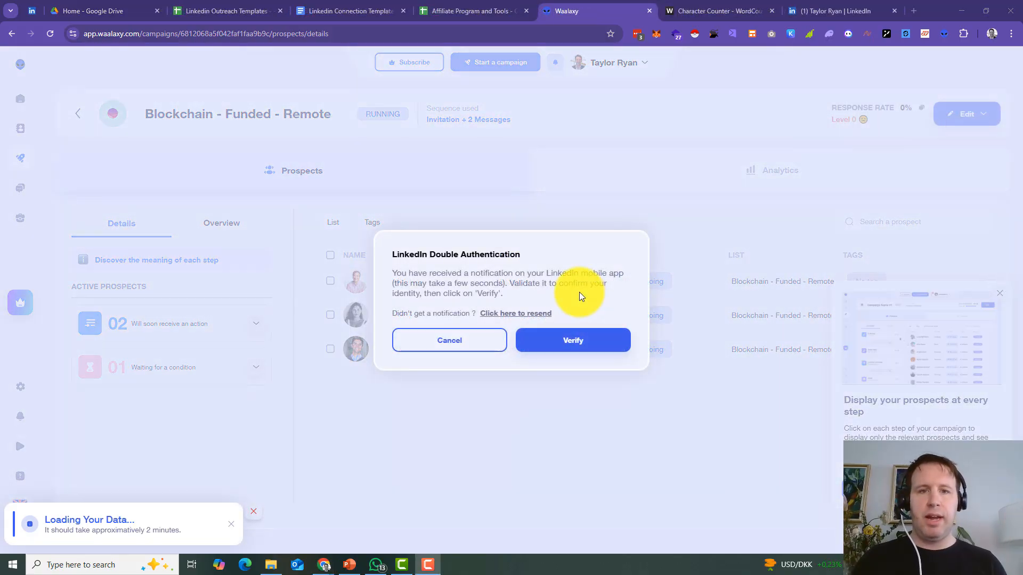
click(582, 345)
- Review the home dashboard's LinkedIn response figures, sent actions and invitations chart
click(522, 358)
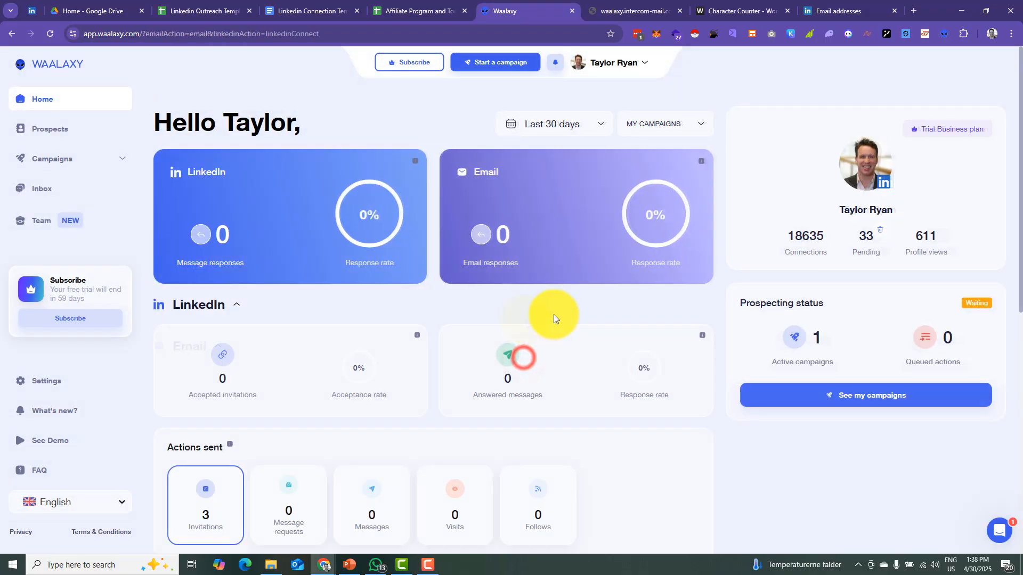
scroll(533, 266, down, 3)
scroll(532, 266, up, 3)
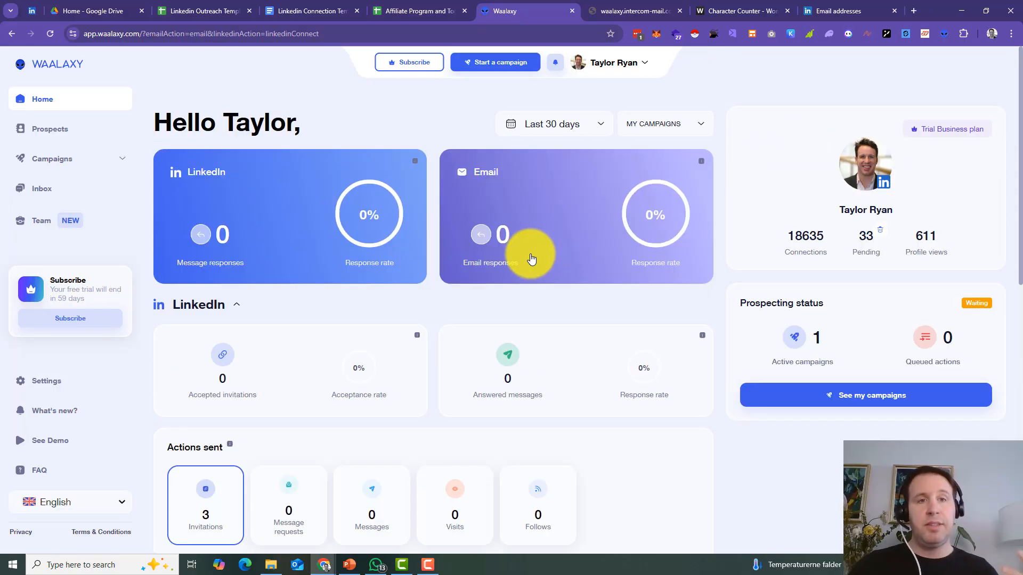
scroll(293, 304, down, 3)
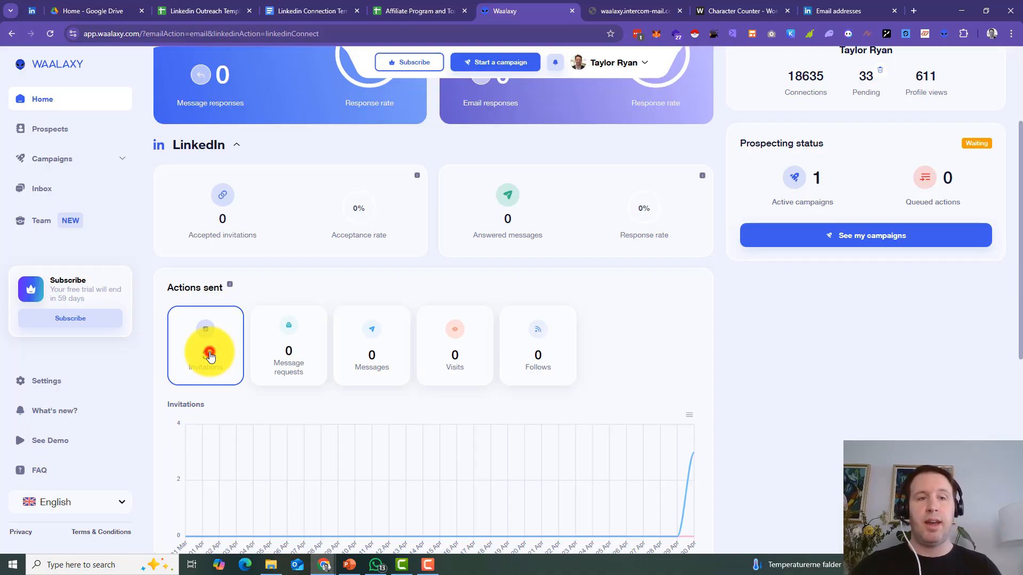
scroll(212, 356, up, 2)
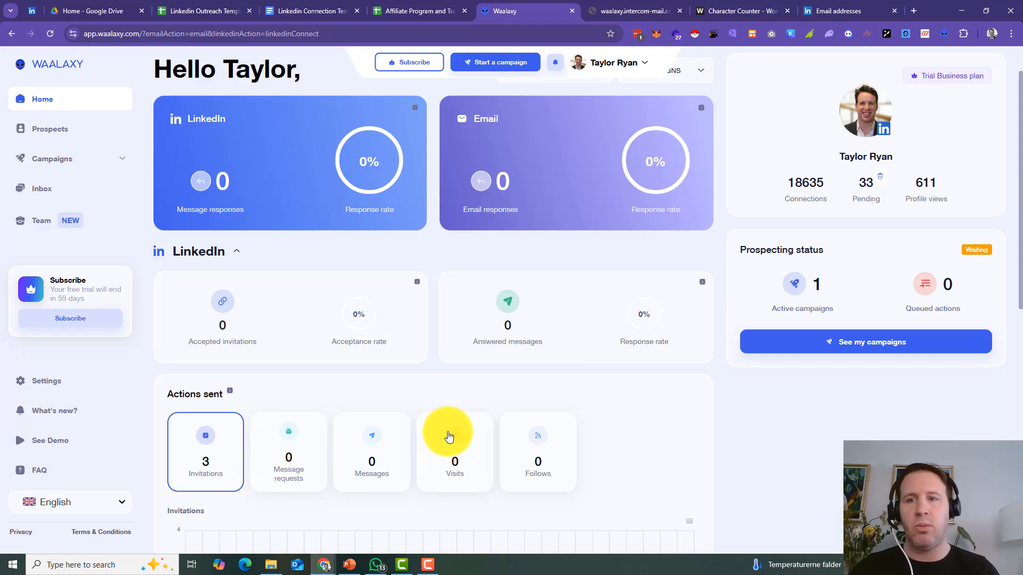
- Open the running "Blockchain - Funded - Remote" campaign from the active campaigns to check its prospects, and close the tip about displaying prospects
click(826, 293)
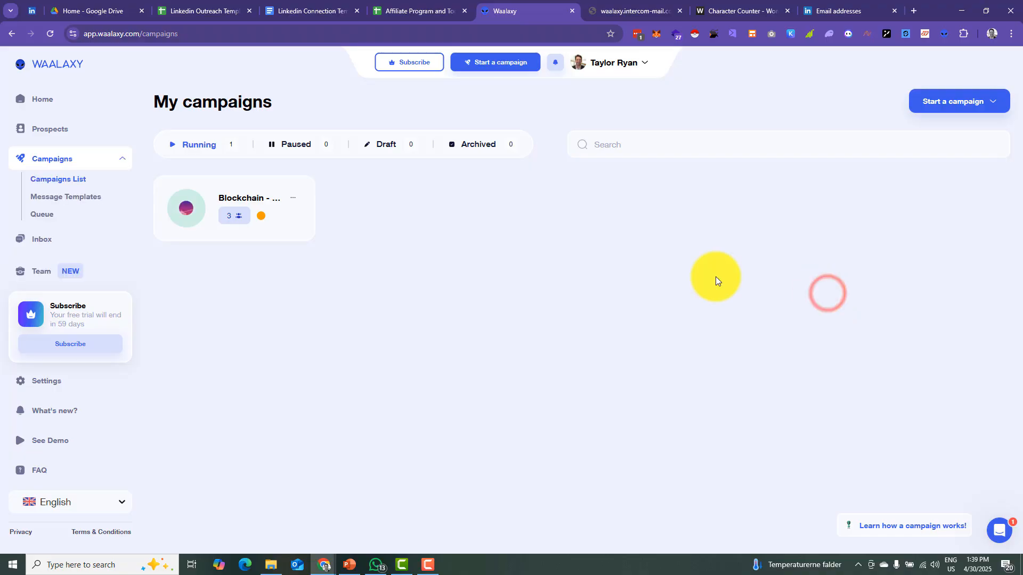
click(279, 216)
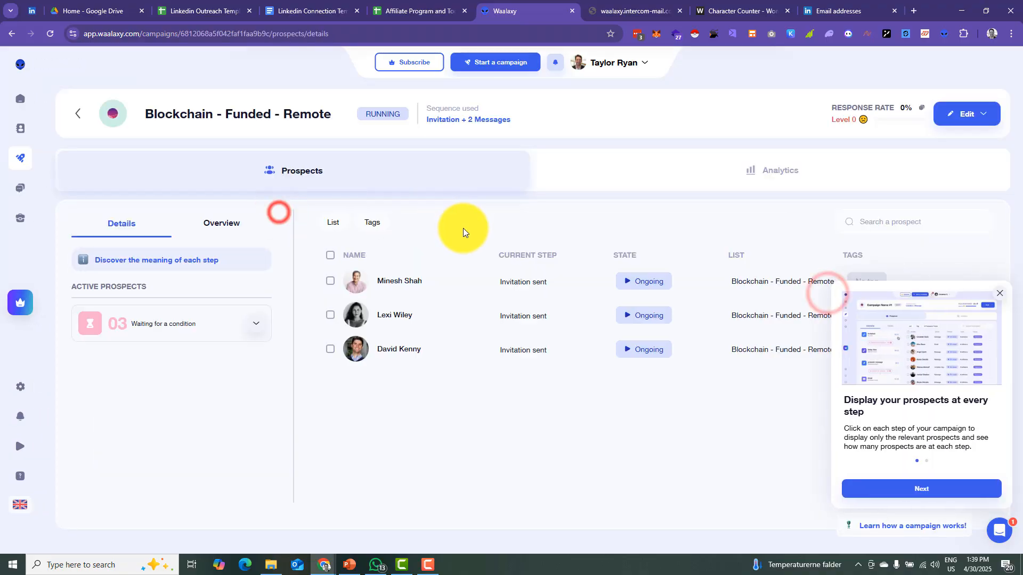
click(991, 294)
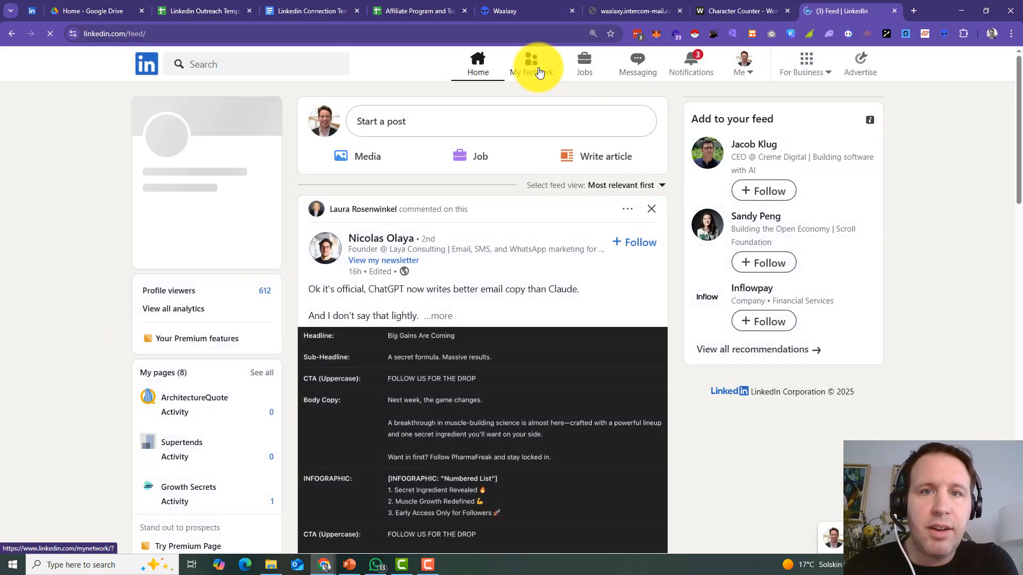
- Open the full invitation manager from the LinkedIn network page and show the sent invitations
click(532, 71)
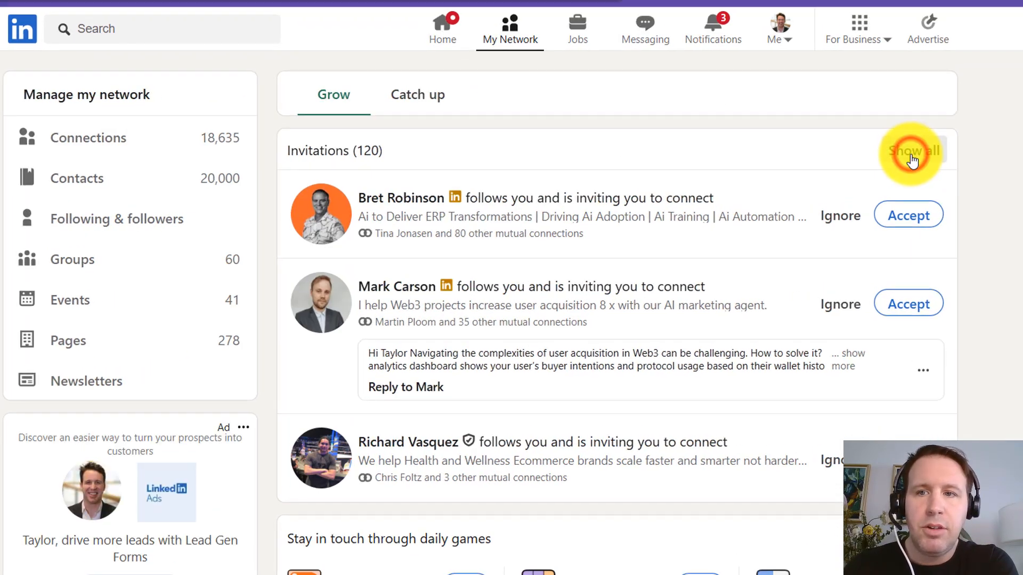
click(909, 154)
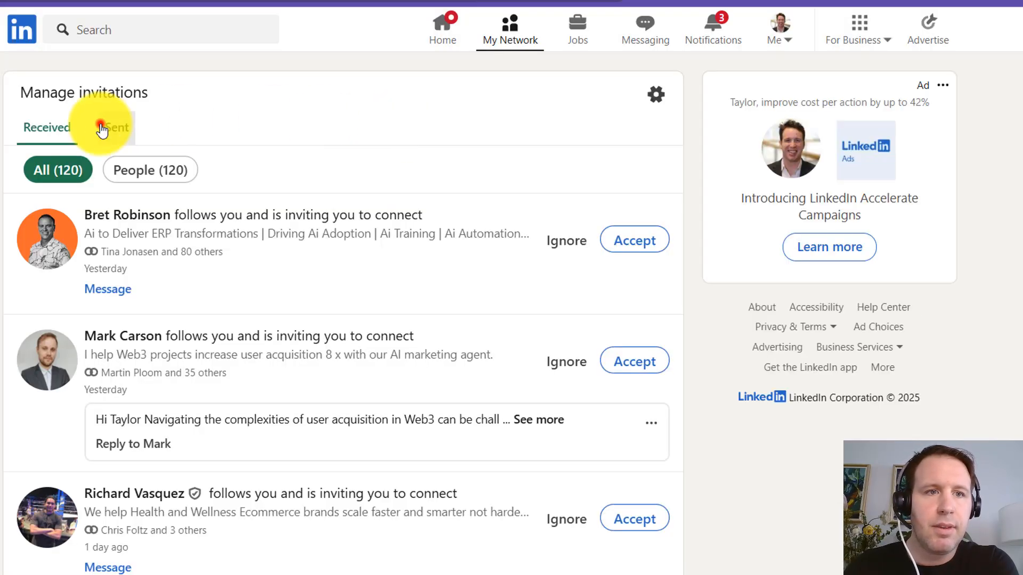
click(111, 131)
click(113, 129)
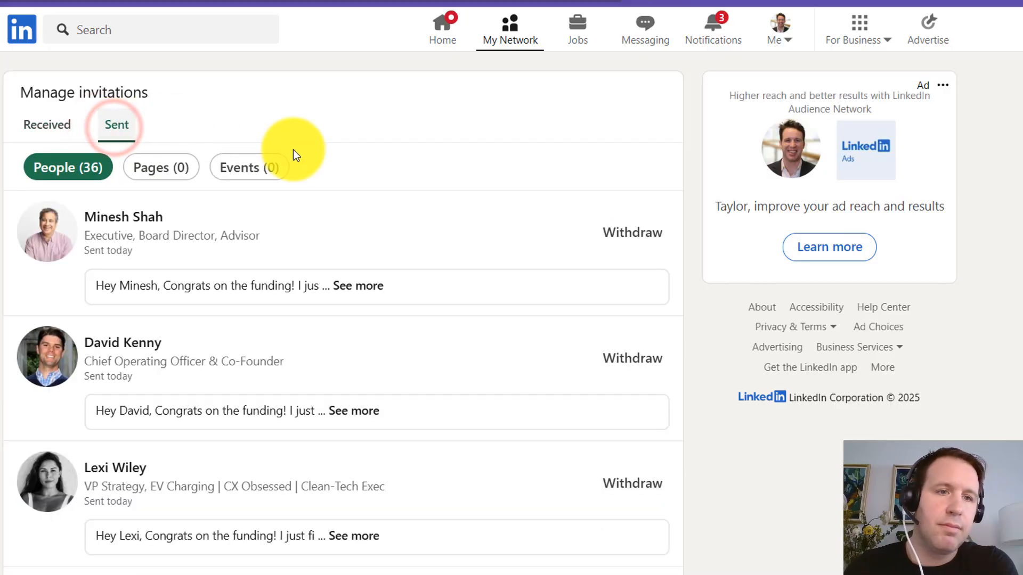
- Expand the notes of the three newest sent invitations to check the personalised first names and company in the message
click(353, 283)
scroll(164, 375, down, 1)
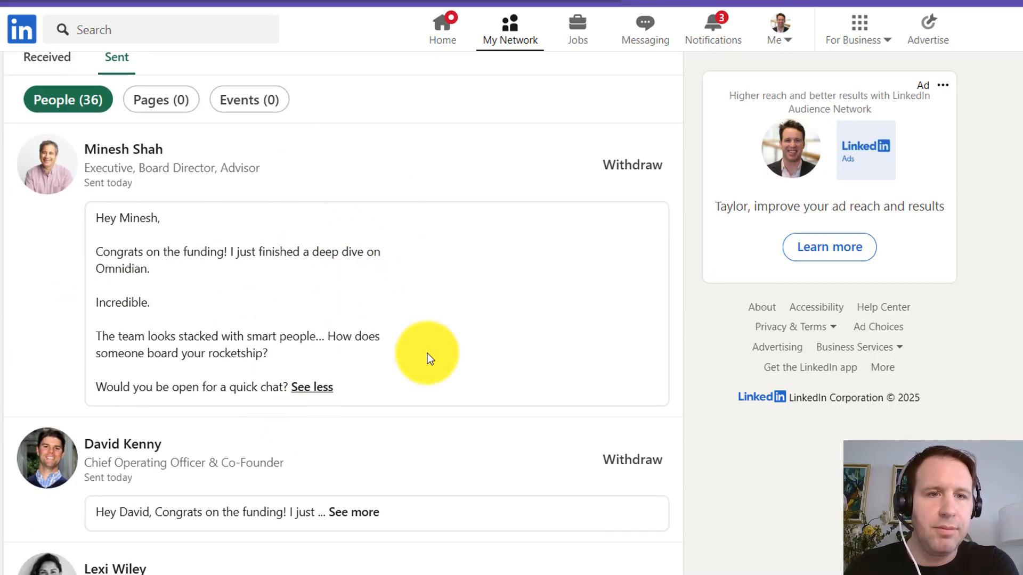
click(354, 512)
scroll(116, 228, down, 5)
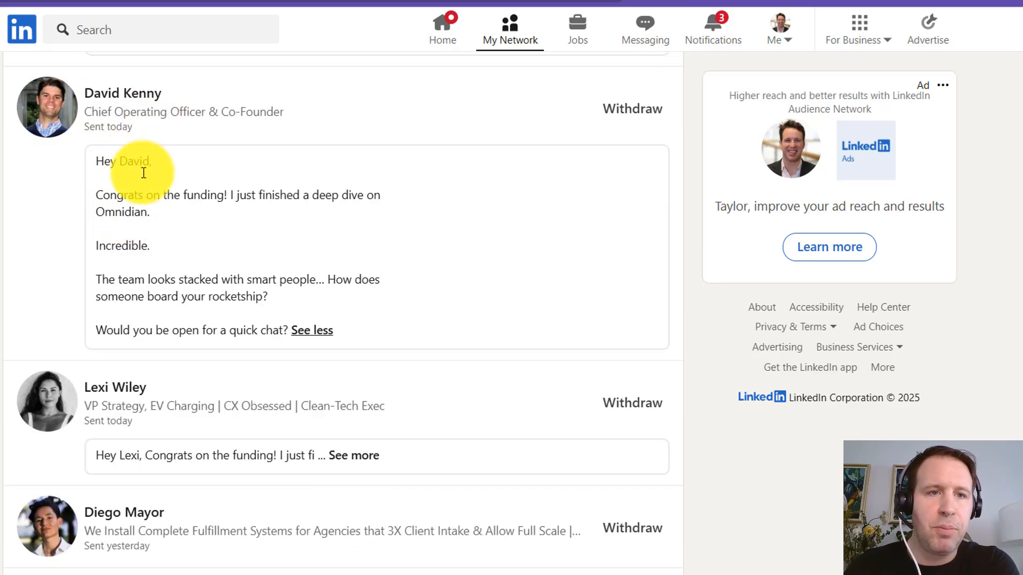
click(354, 456)
scroll(341, 298, down, 3)
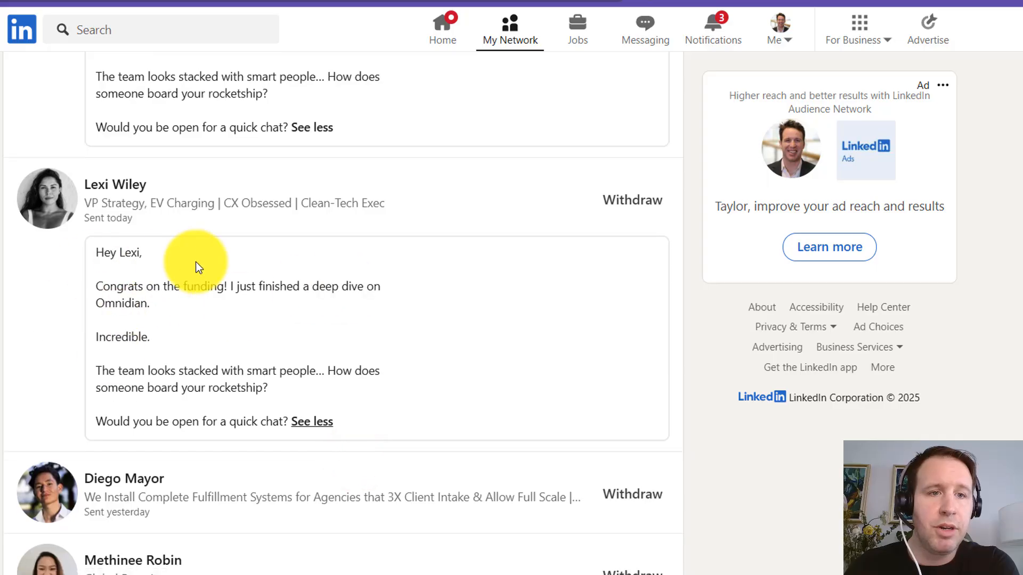
scroll(456, 343, up, 8)
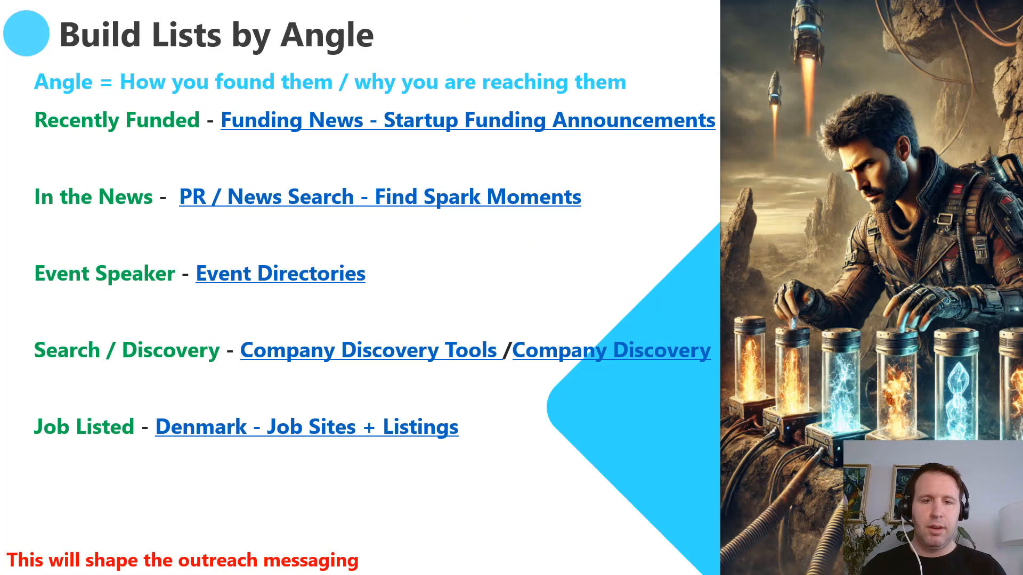